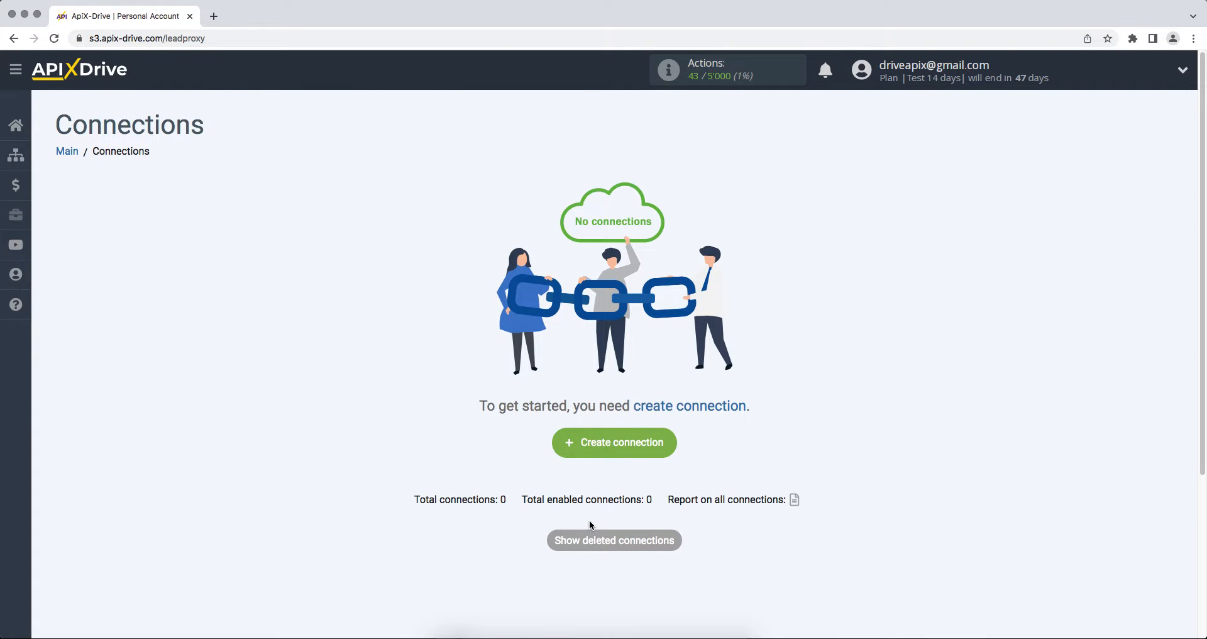
Step: Create a new connection and choose Smartsheet as the data source system
left_click(564, 450)
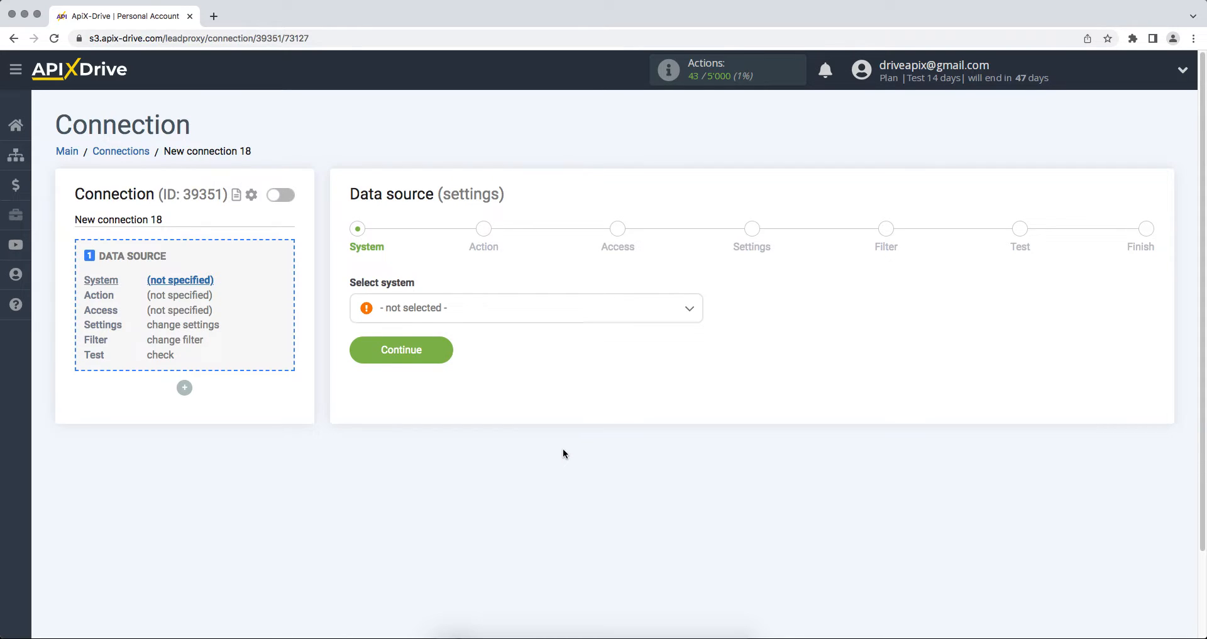
left_click(535, 314)
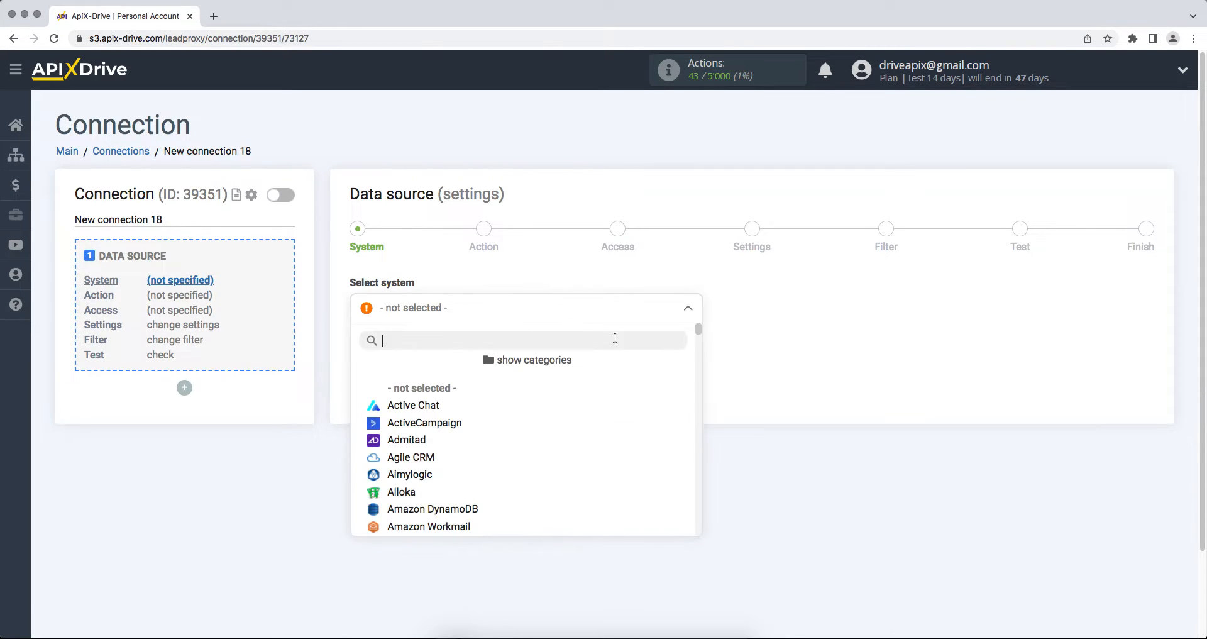
left_click_drag(697, 332, 694, 486)
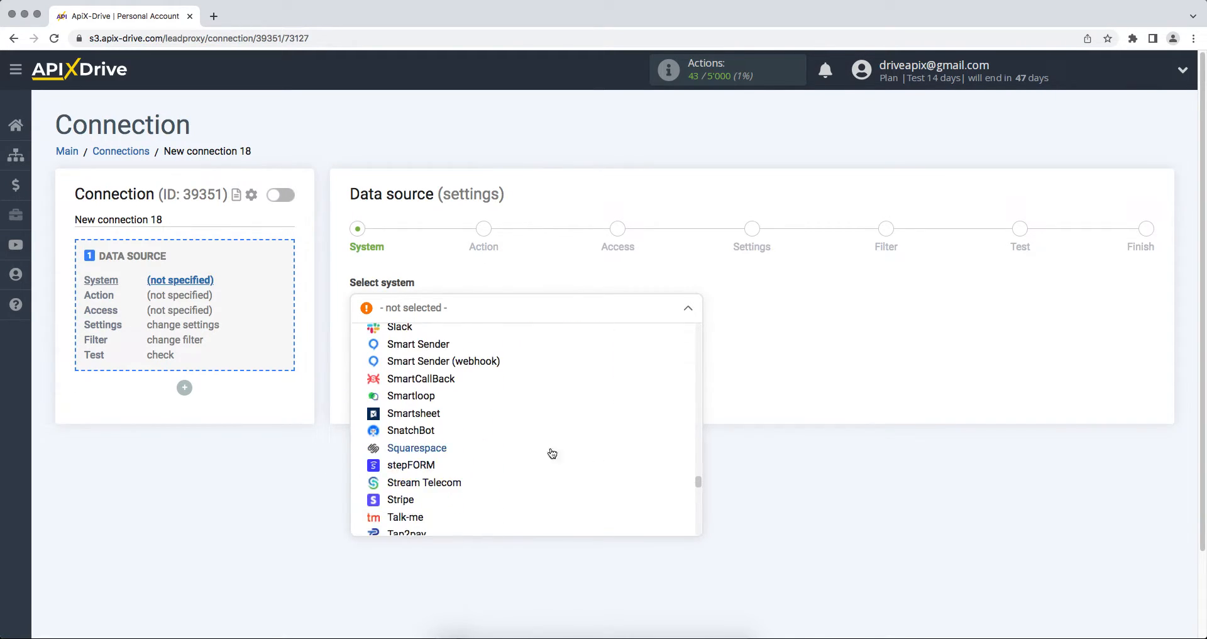
left_click(432, 414)
left_click(368, 358)
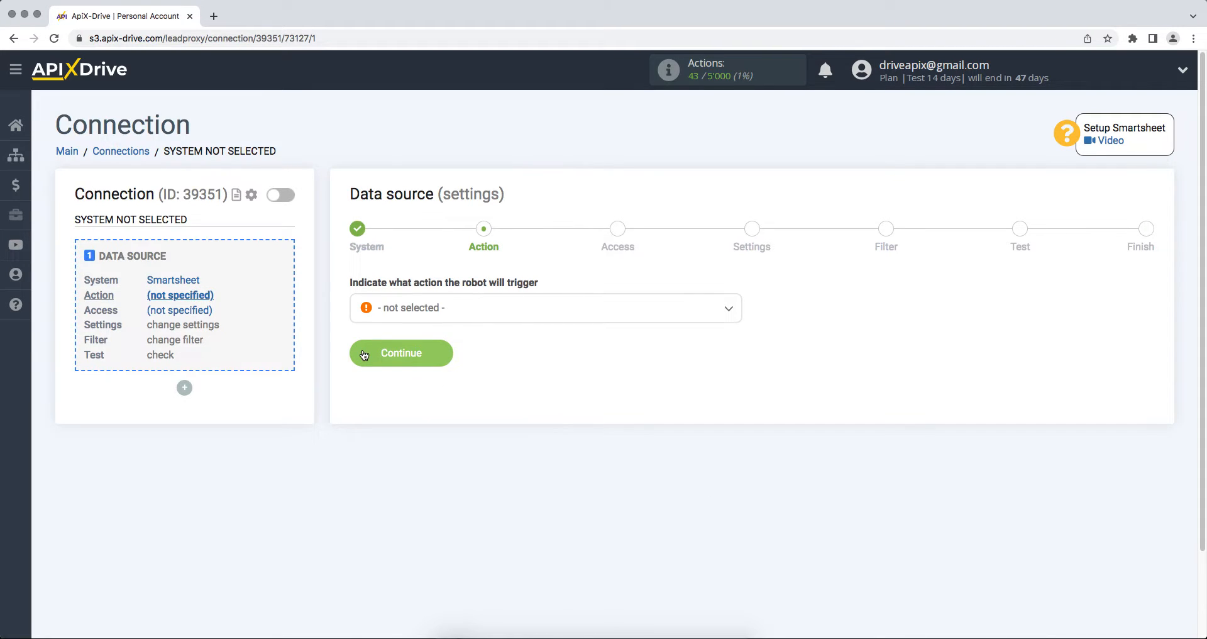
Step: Set the source action to Get ROWS (new) and begin connecting a Smartsheet account
left_click(416, 309)
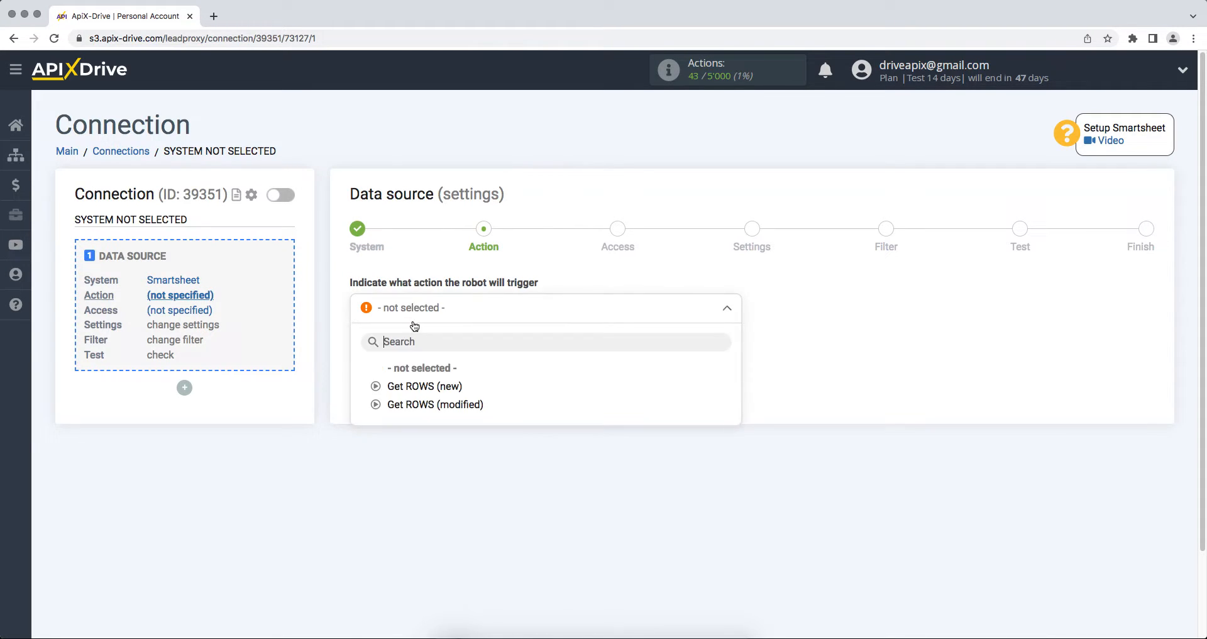
left_click(418, 388)
left_click(364, 356)
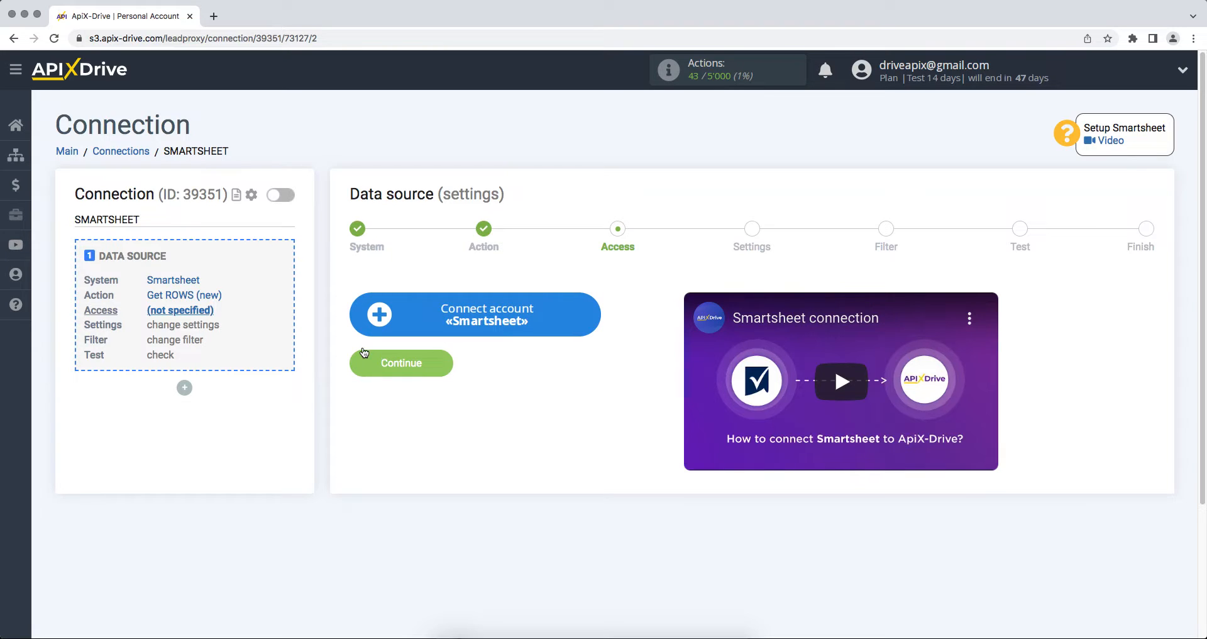
left_click(375, 318)
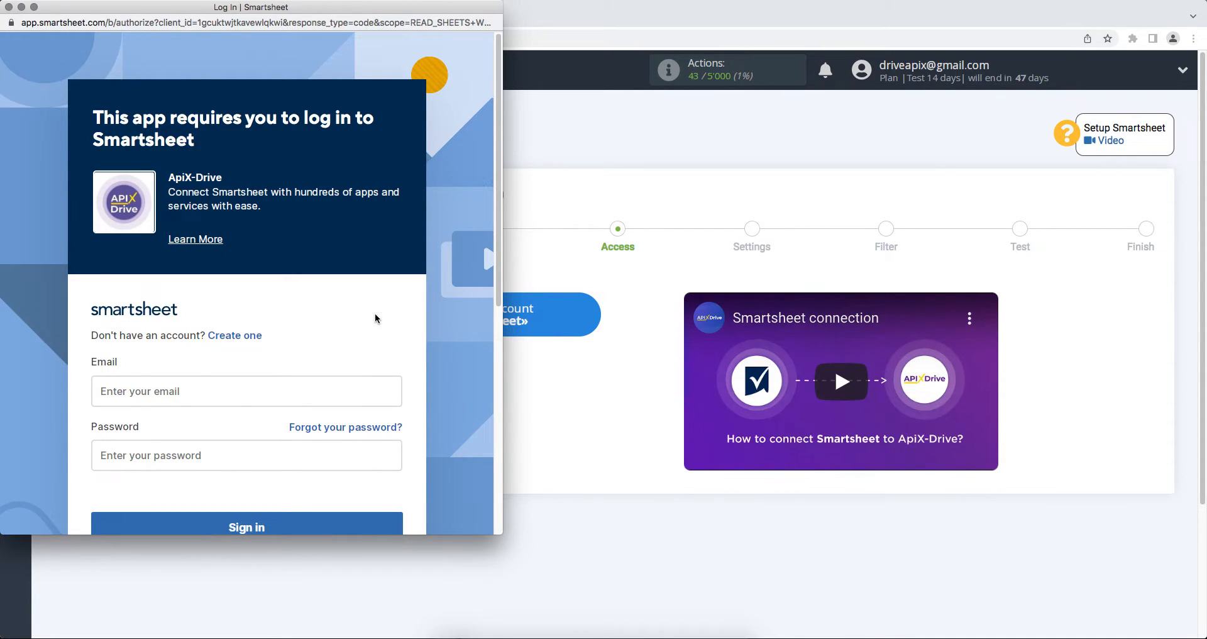
Step: Sign in to Smartsheet with the account e-mail and password, then allow ApiX-Drive access
left_click(302, 385)
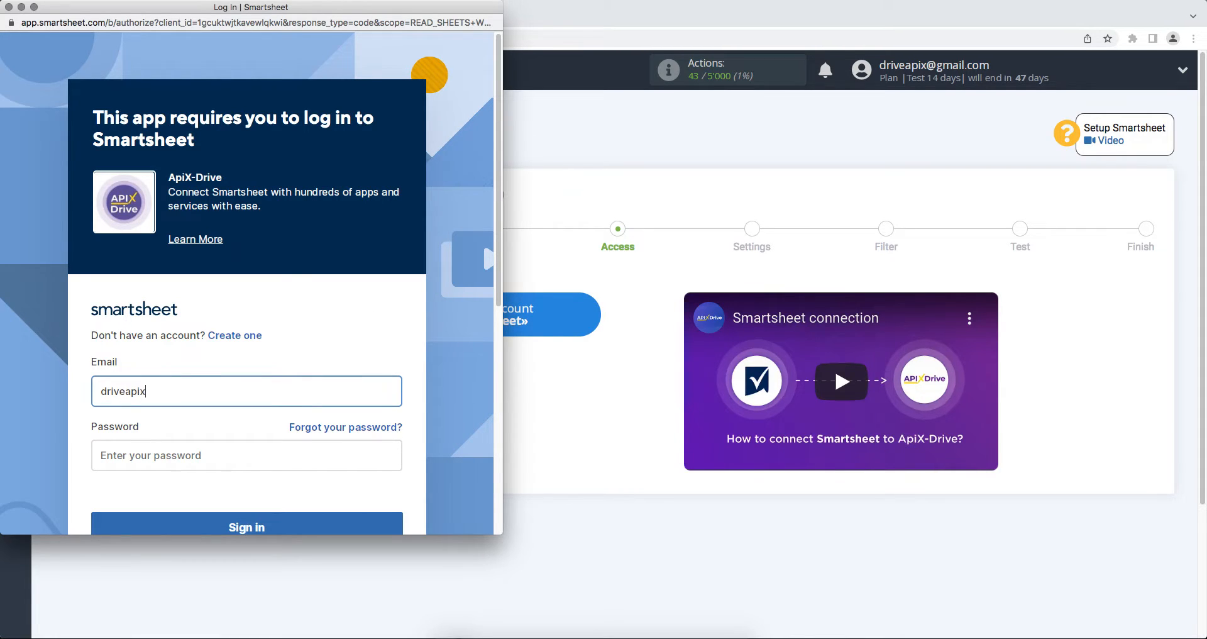
left_click(297, 464)
type("••••••••••")
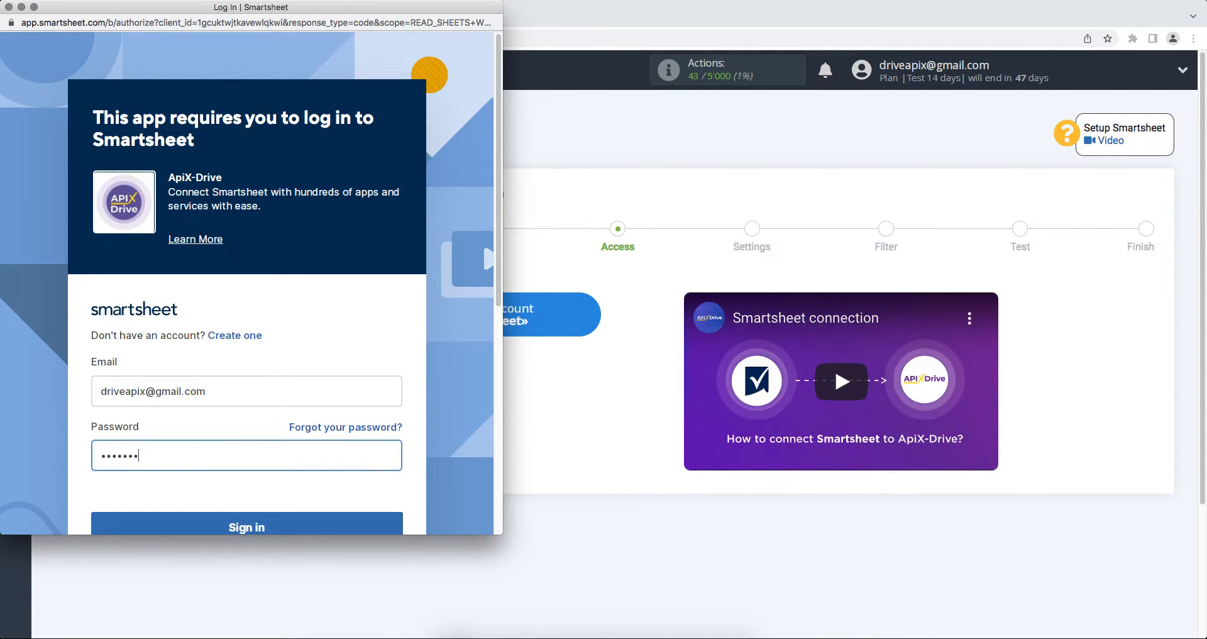
type("••")
scroll(298, 465, "down", 2)
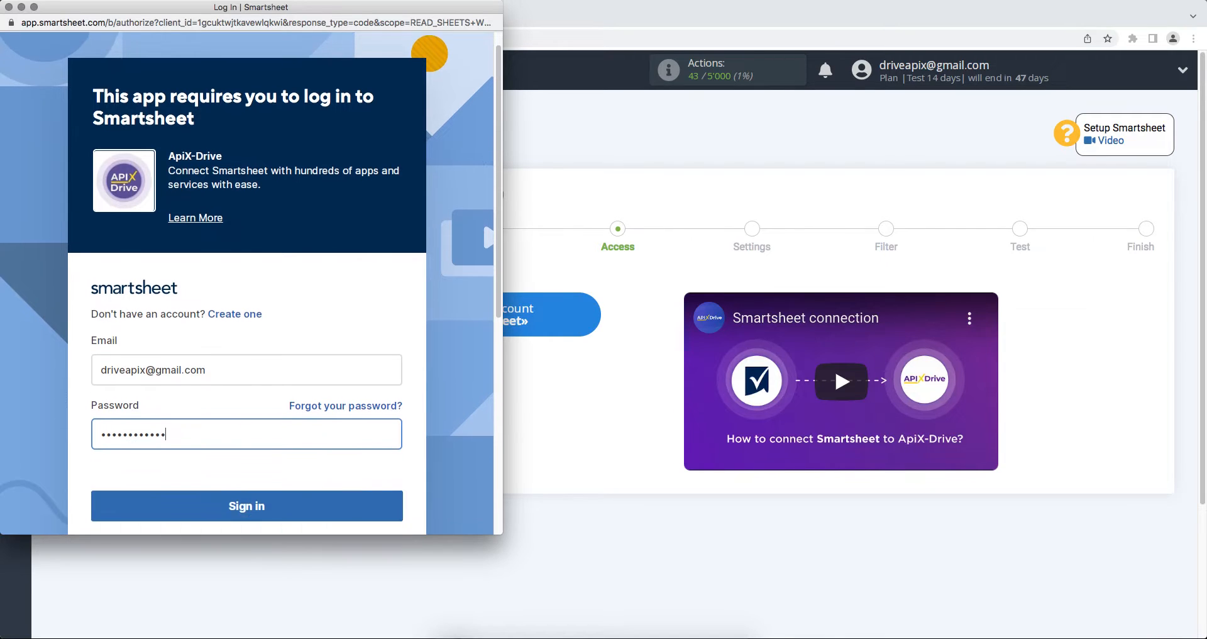
left_click(297, 476)
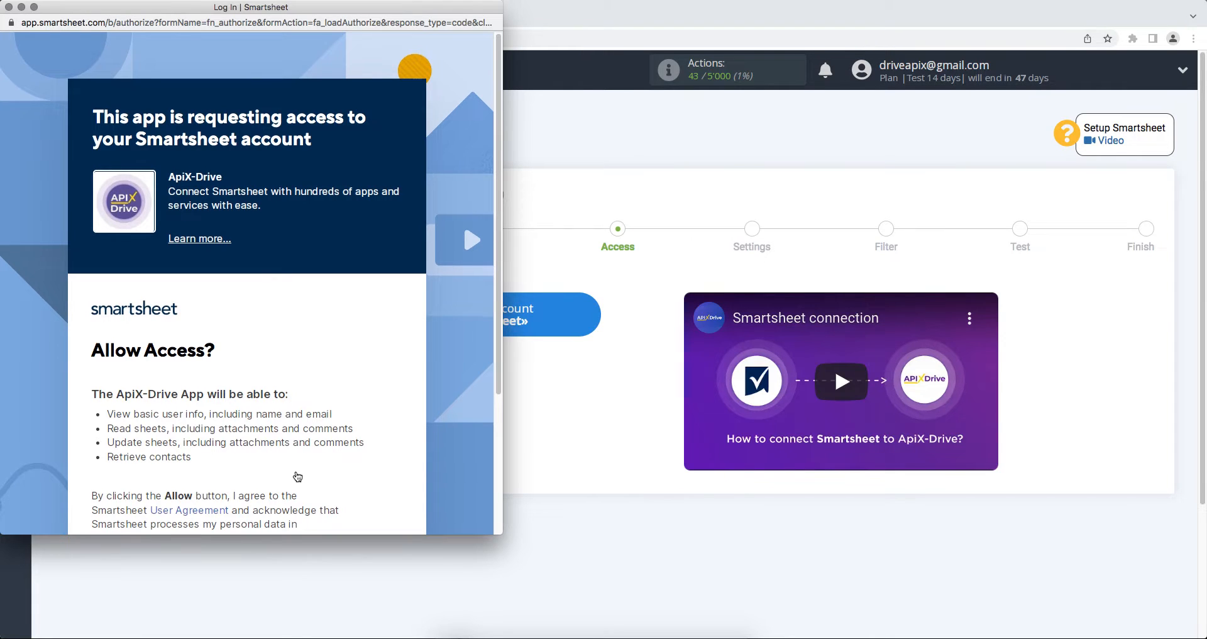
scroll(297, 476, "down", 5)
left_click(290, 411)
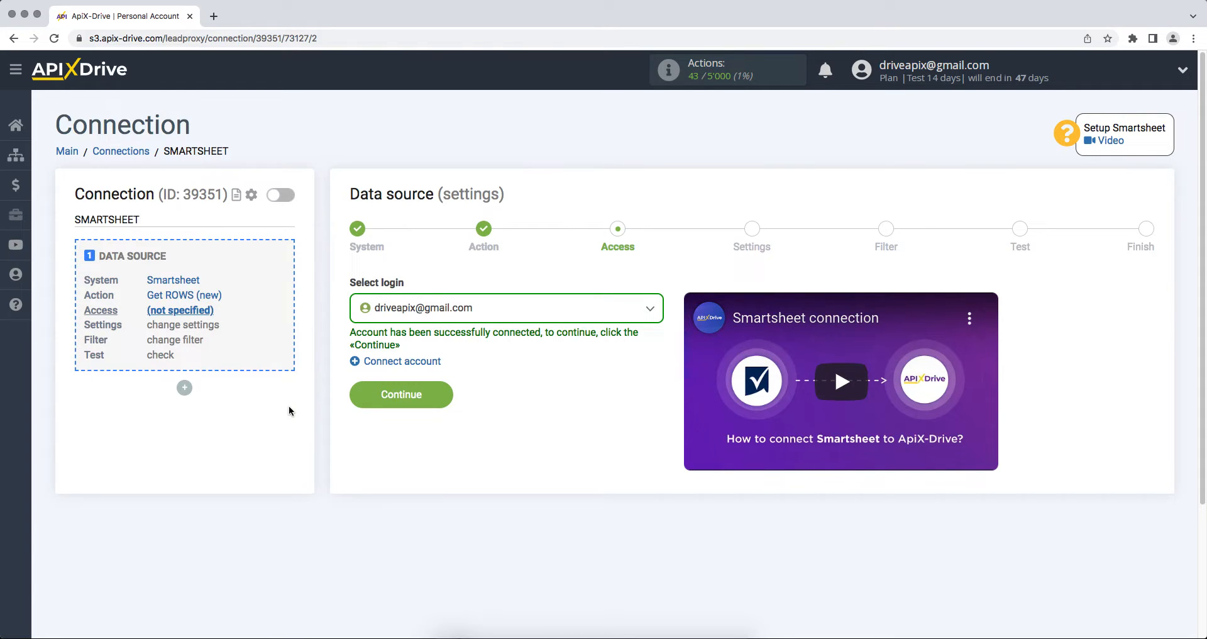
Step: Select the connected Smartsheet login and the ApiX-Drive sheet as the source
left_click(423, 308)
left_click(415, 406)
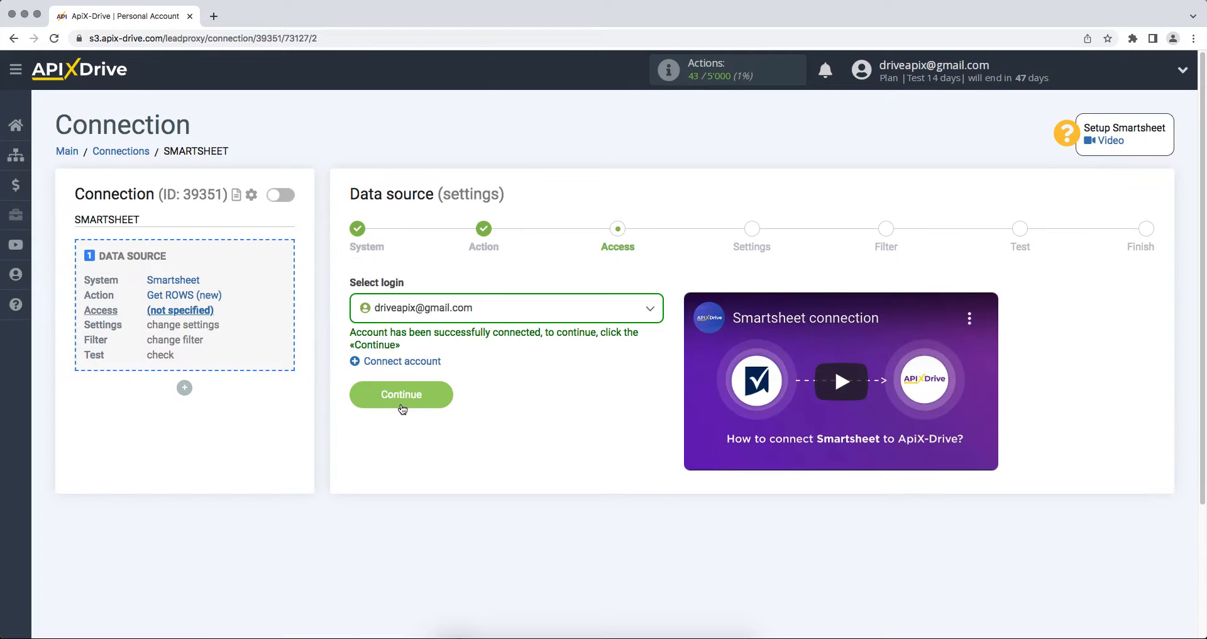
left_click(354, 400)
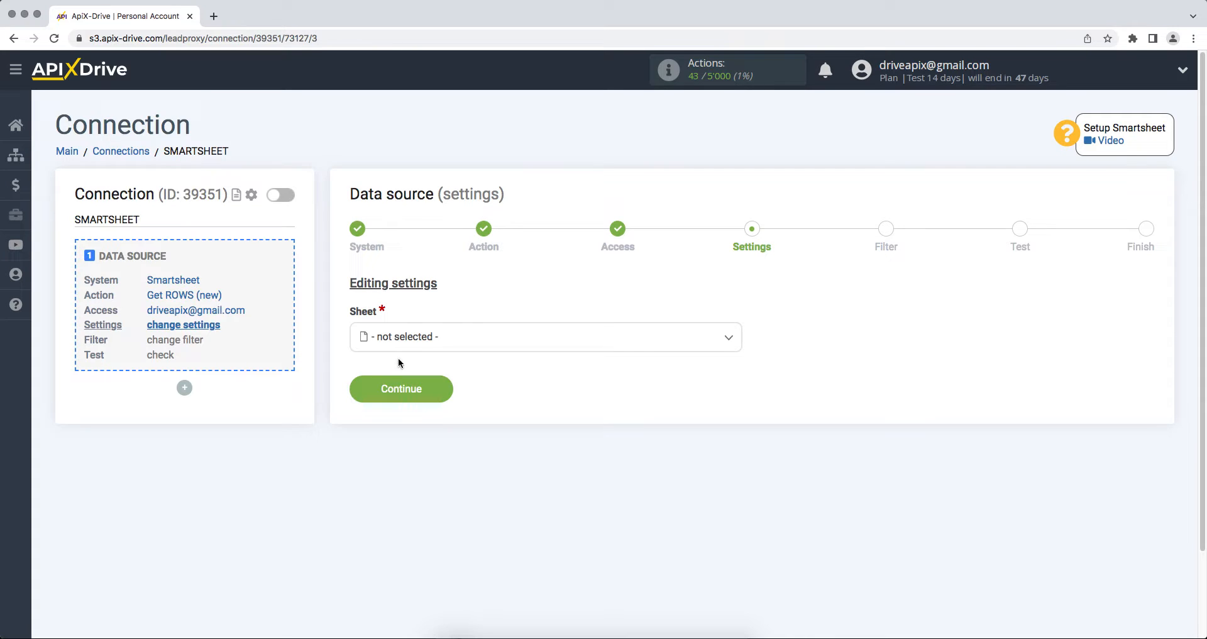
left_click(422, 342)
left_click(414, 413)
left_click(359, 394)
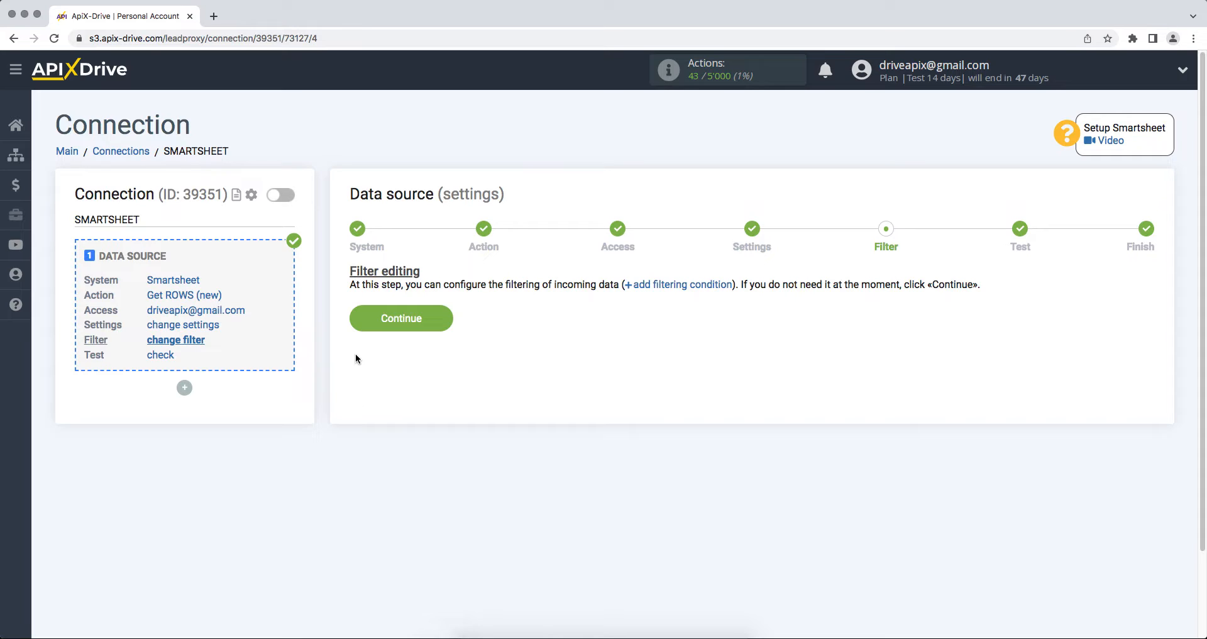
Step: Skip filtering, accept the Smartsheet test data, and start configuring data receiving
left_click(357, 322)
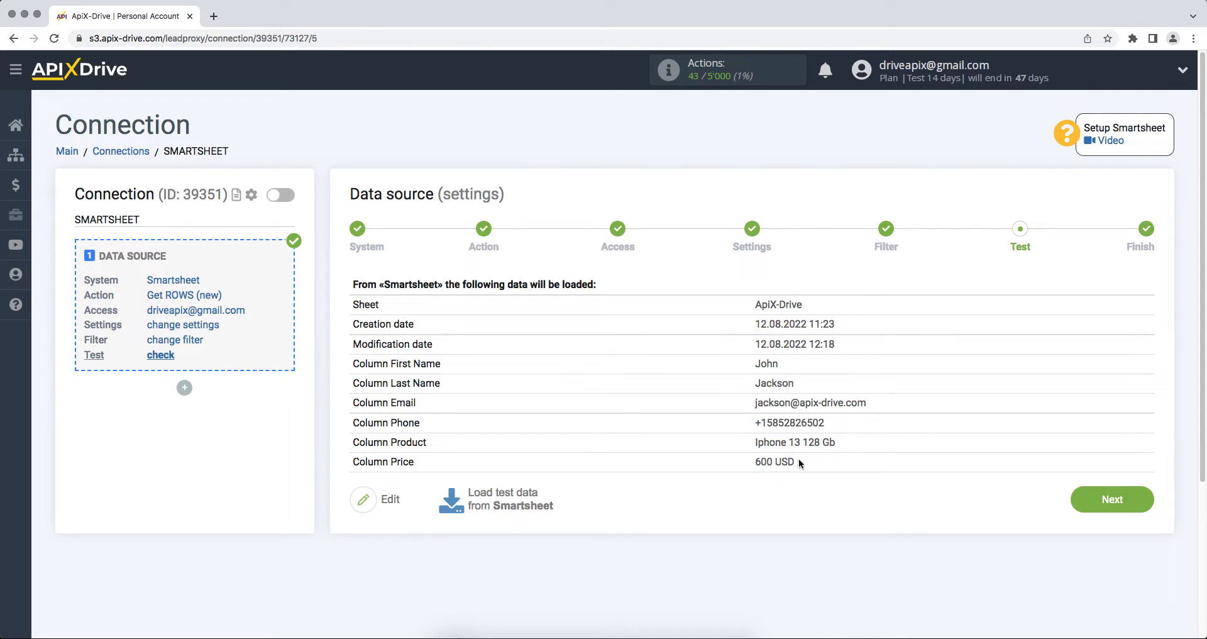
left_click(1074, 507)
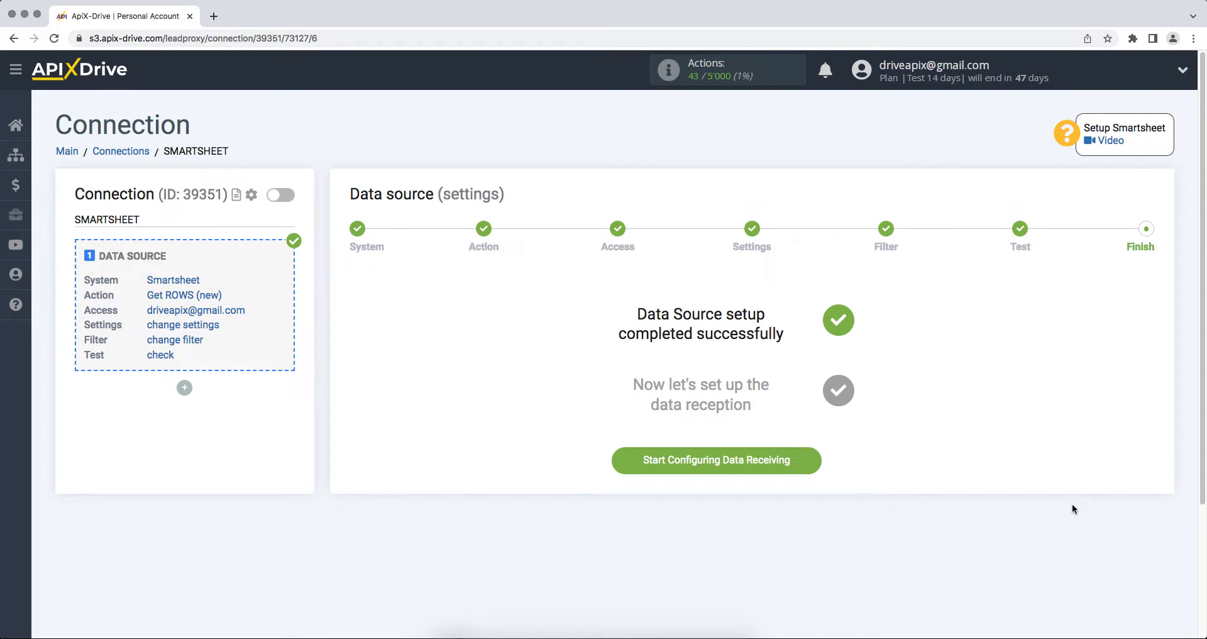
left_click(710, 460)
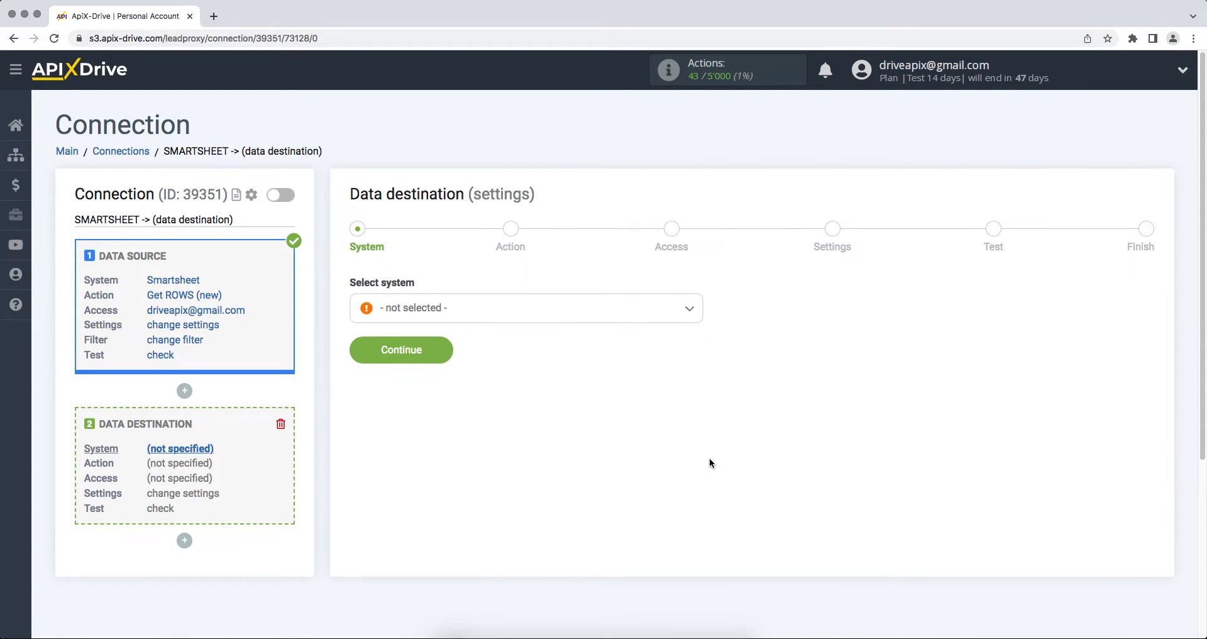
Step: Choose Google Contacts as the data destination system
left_click(651, 320)
left_click_drag(700, 330, 700, 383)
left_click(458, 368)
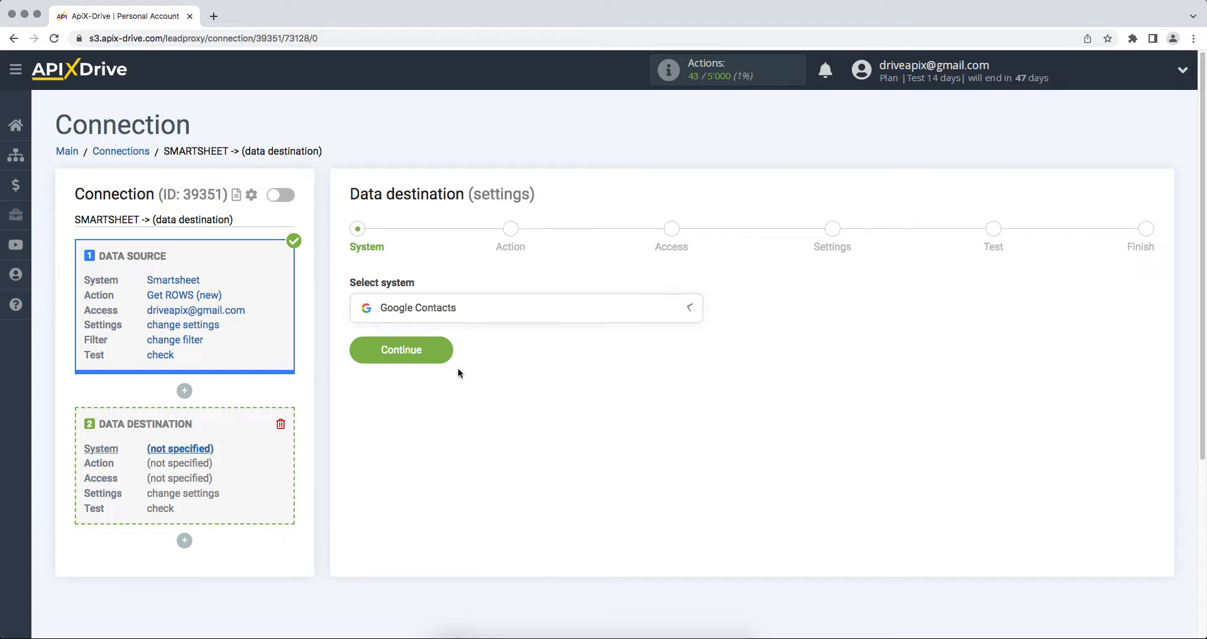
left_click(361, 358)
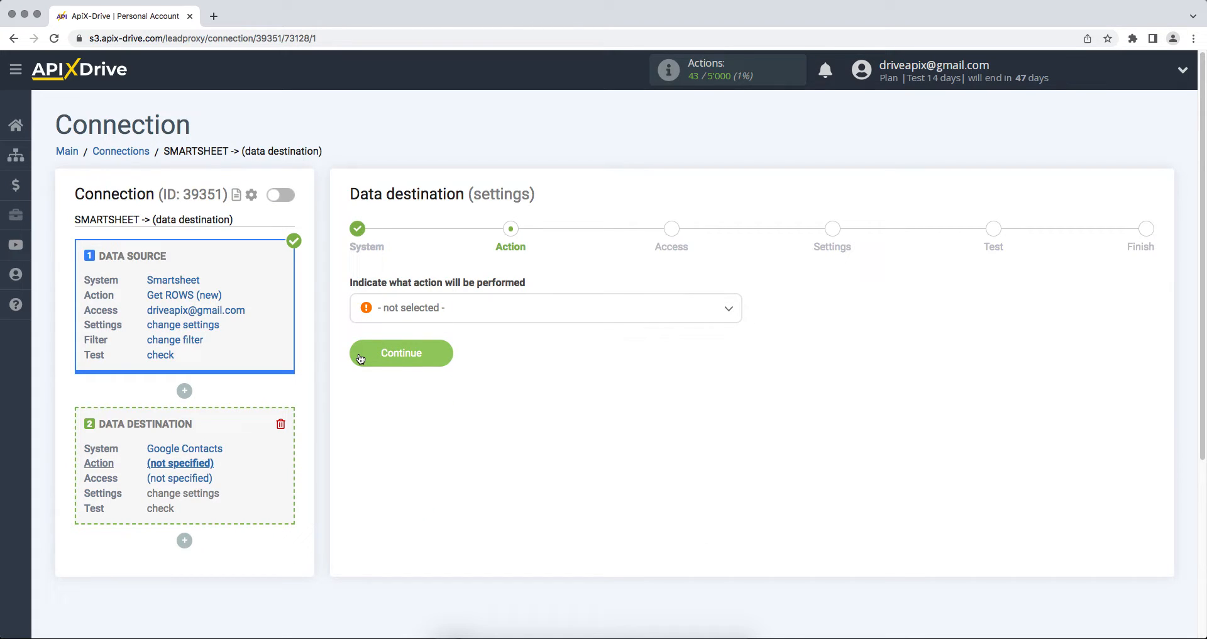
Step: Set the destination action to Create CONTACT and begin connecting a Google Contacts account
left_click(405, 314)
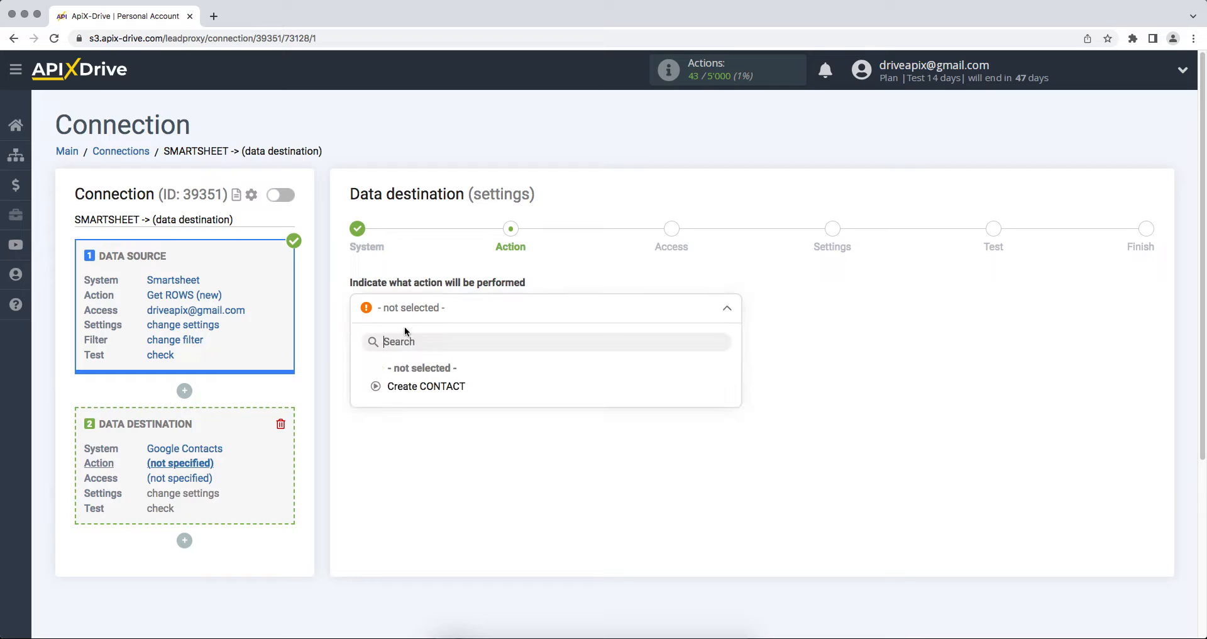
left_click(413, 385)
left_click(361, 362)
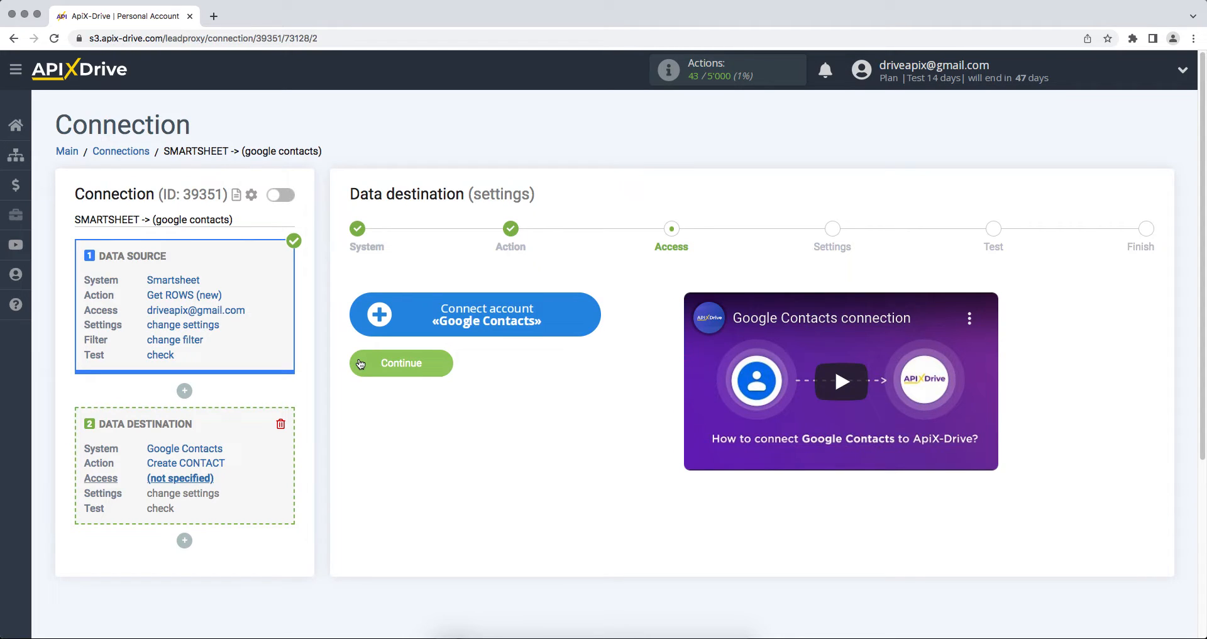
left_click(380, 322)
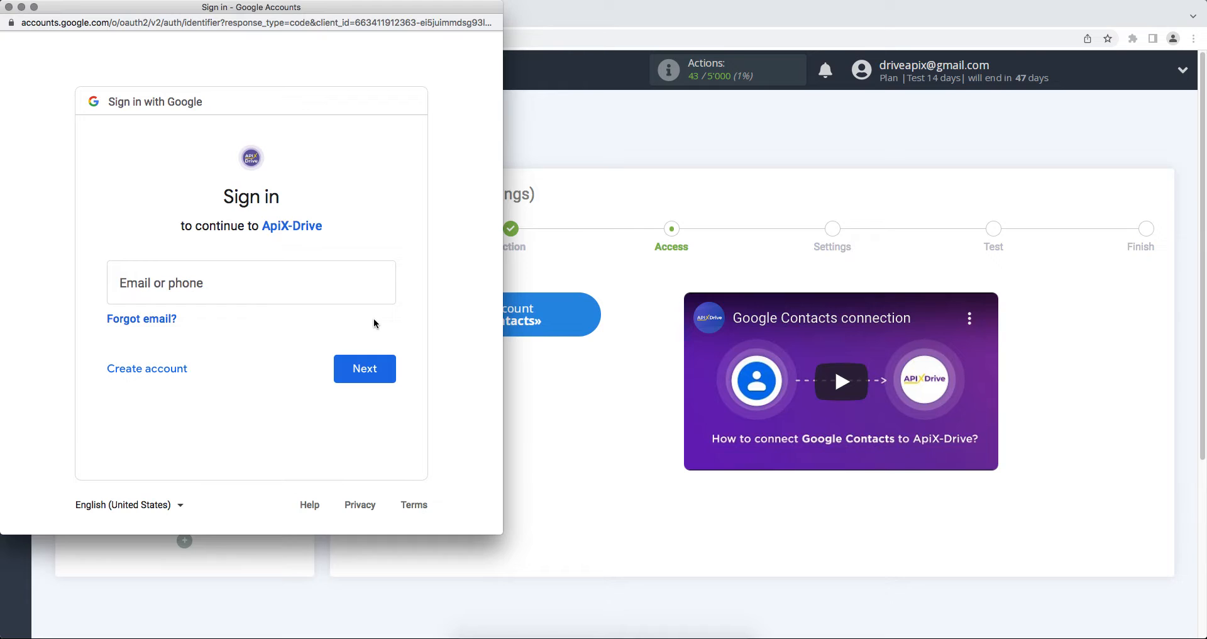
Step: Sign in with the Google account e-mail and password and grant ApiX-Drive contacts permission
left_click(304, 283)
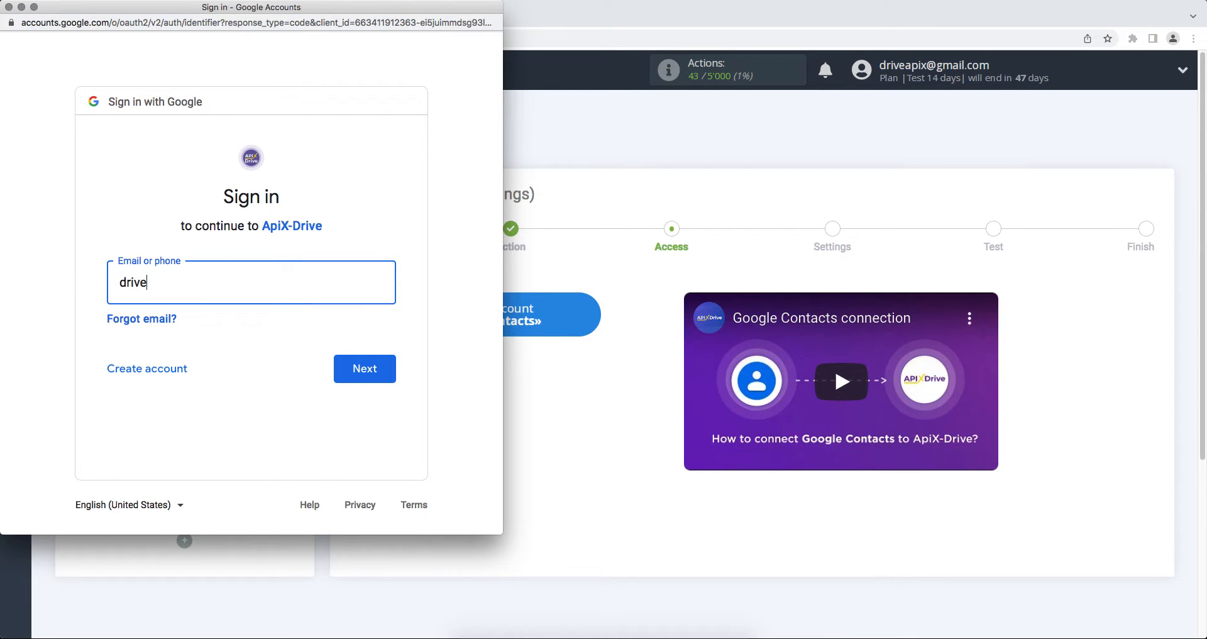
left_click(359, 370)
type("•••••••")
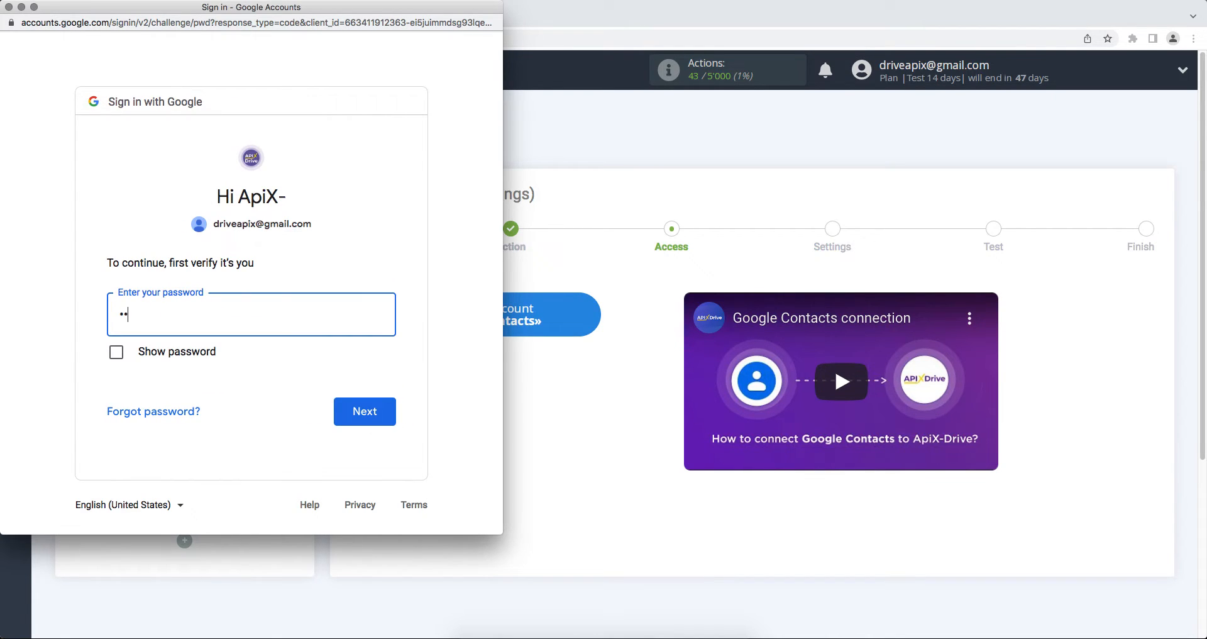
left_click(375, 423)
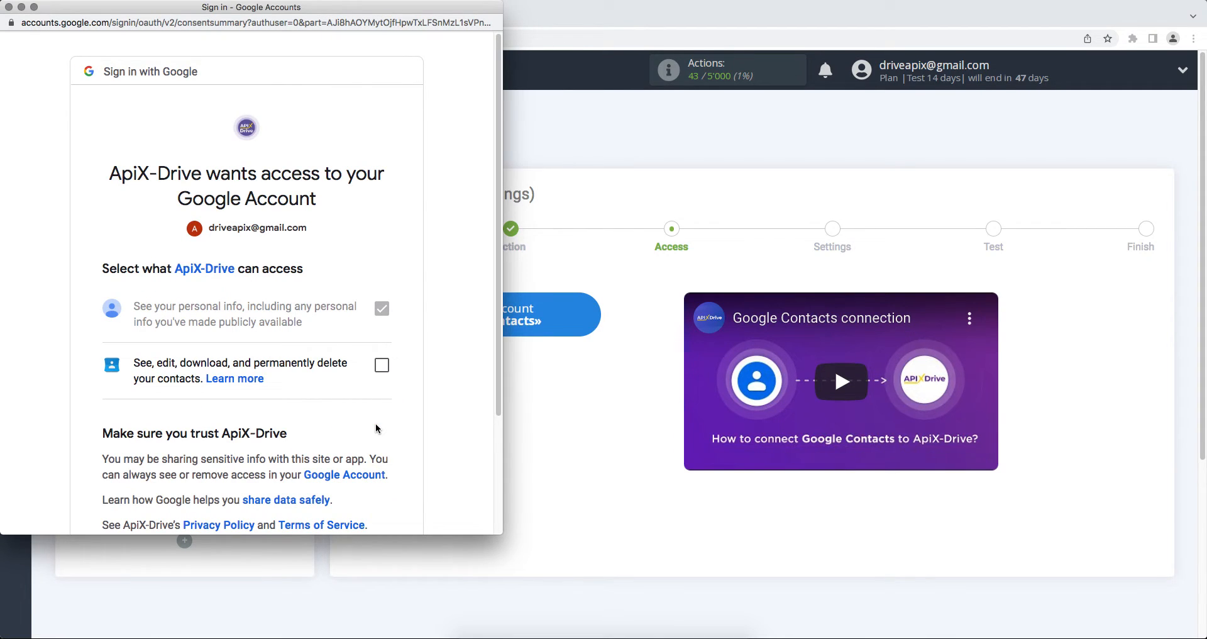
left_click(381, 365)
scroll(379, 403, "down", 1)
scroll(379, 403, "down", 5)
left_click(337, 445)
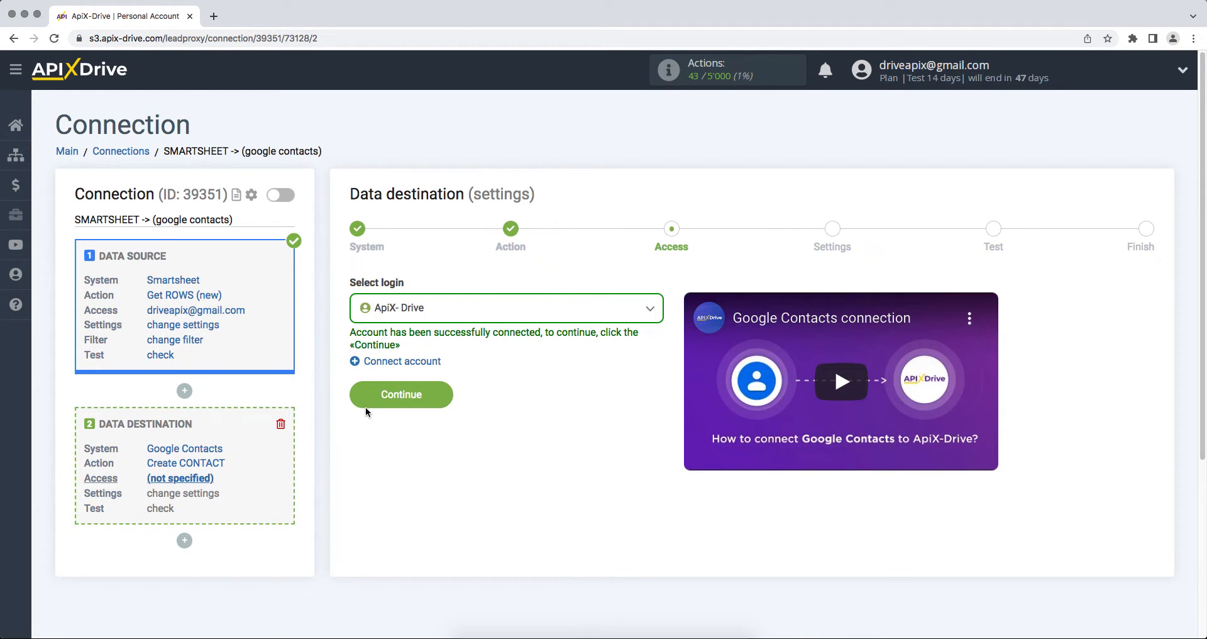
Step: Select the connected Google account as the destination login
left_click(438, 316)
left_click(420, 406)
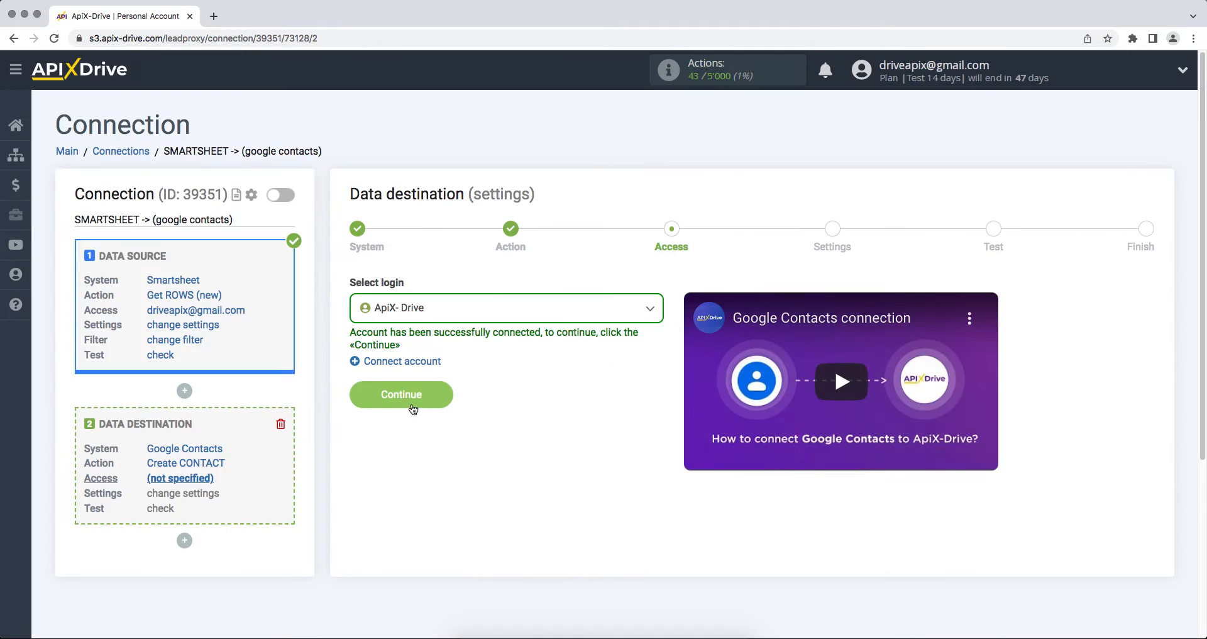
left_click(358, 399)
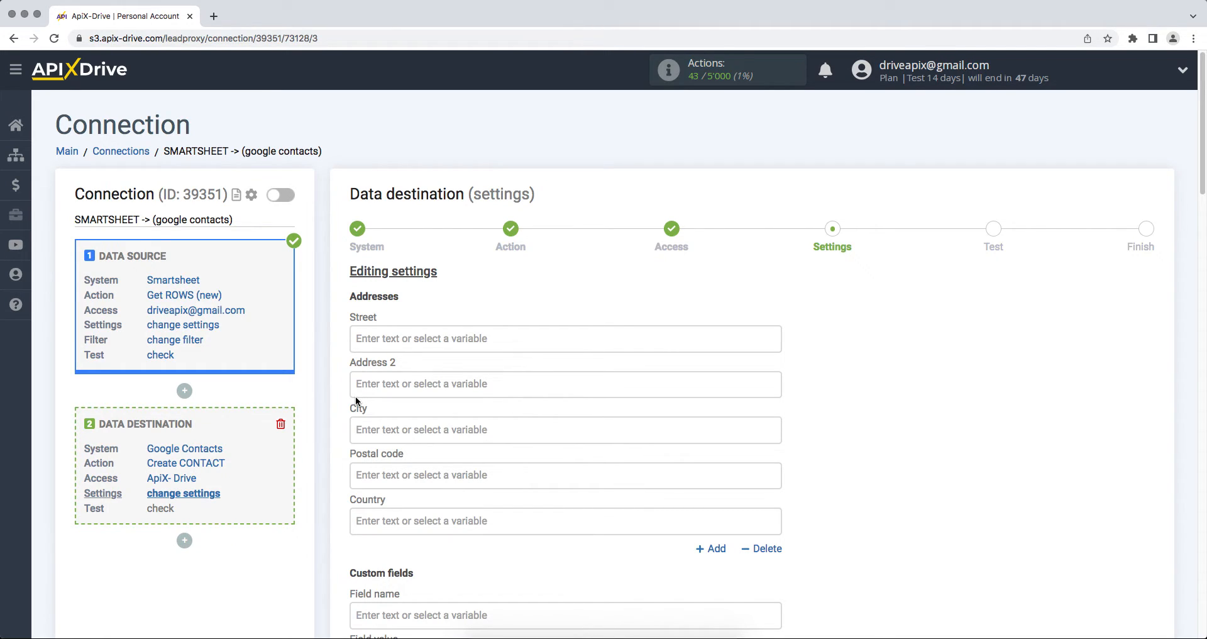
Step: Map E-mail, Last name, First name and Phone to the Column Email, Last Name, First Name, Phone variables
scroll(356, 401, "down", 5)
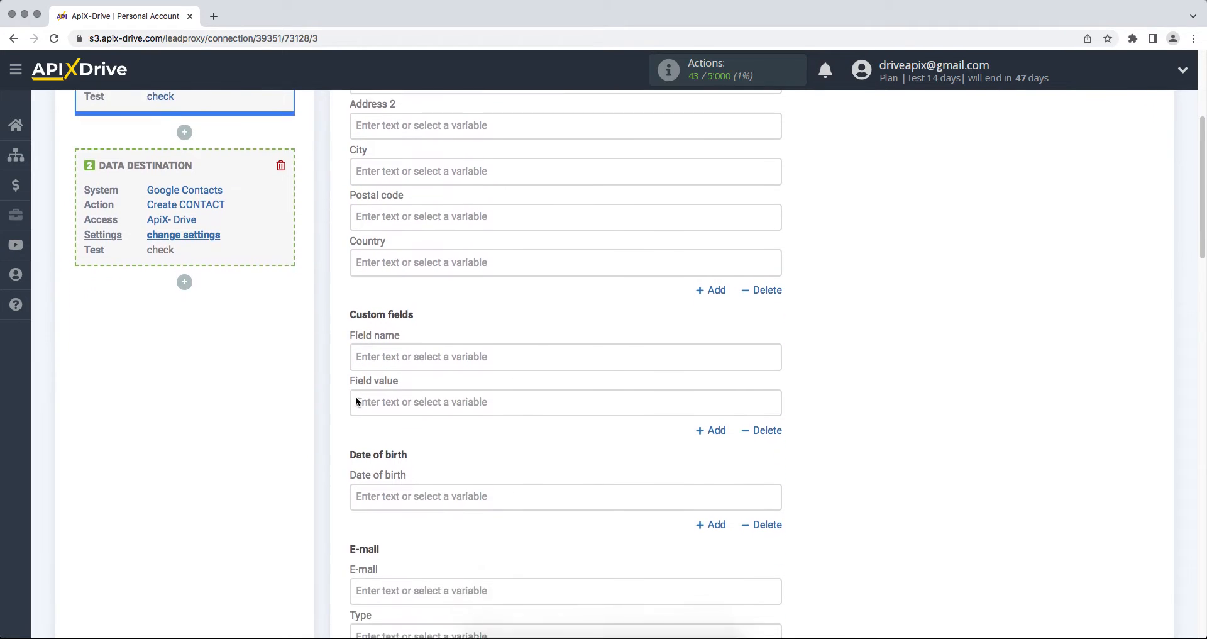
left_click(398, 496)
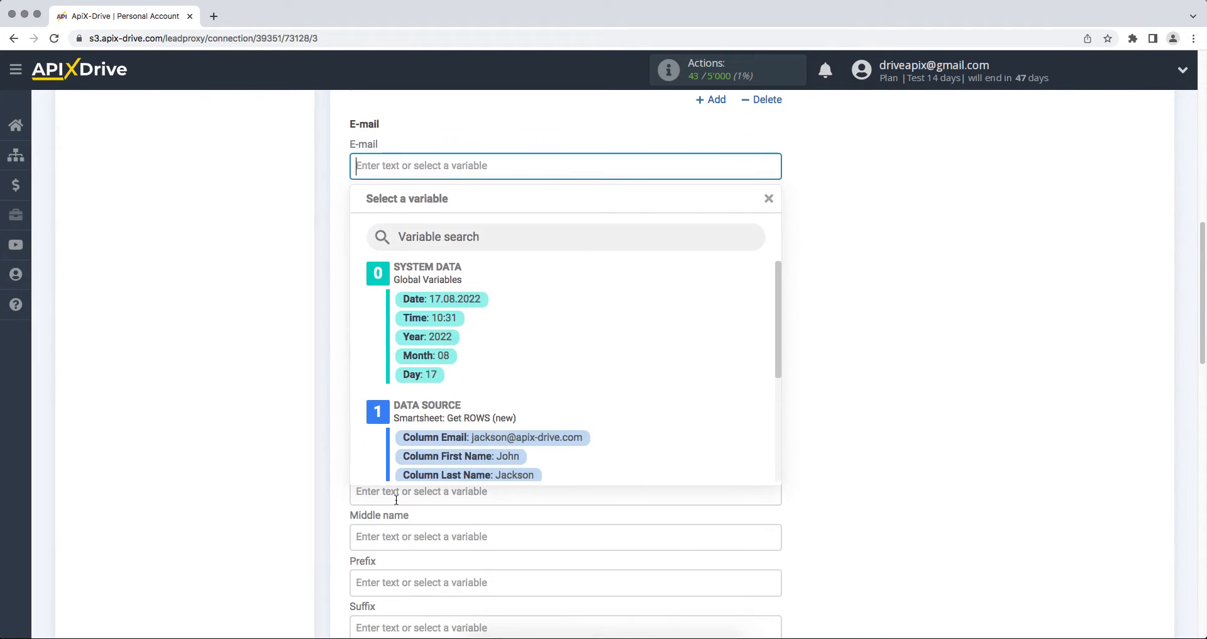
left_click(556, 435)
left_click(438, 383)
left_click(476, 470)
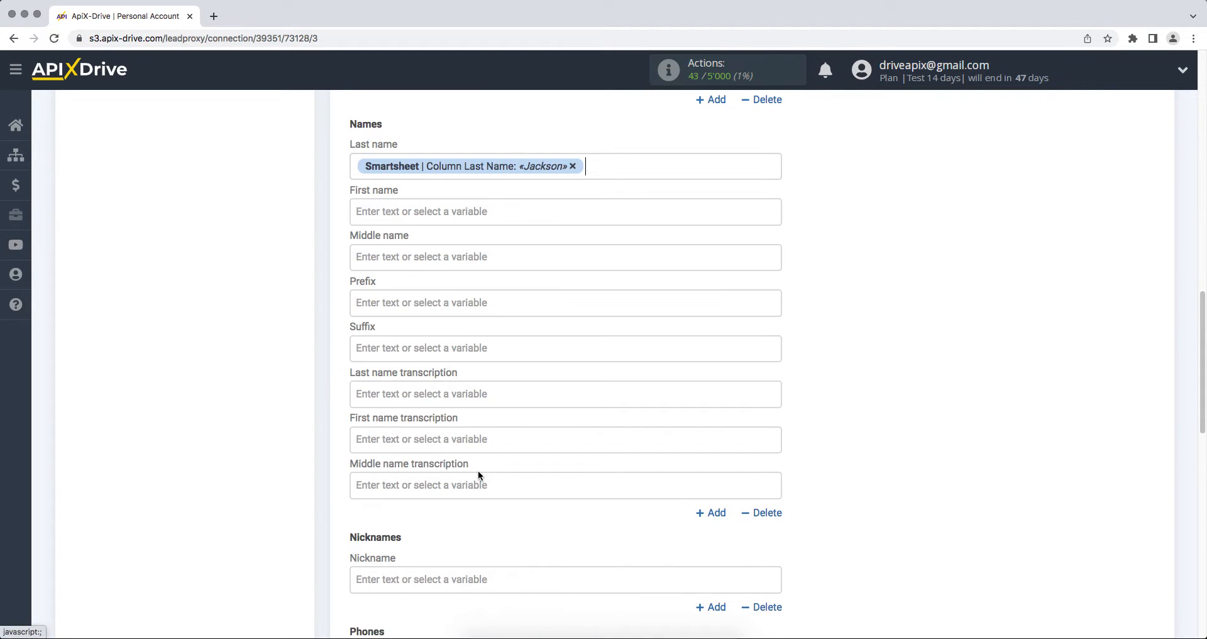
left_click(433, 211)
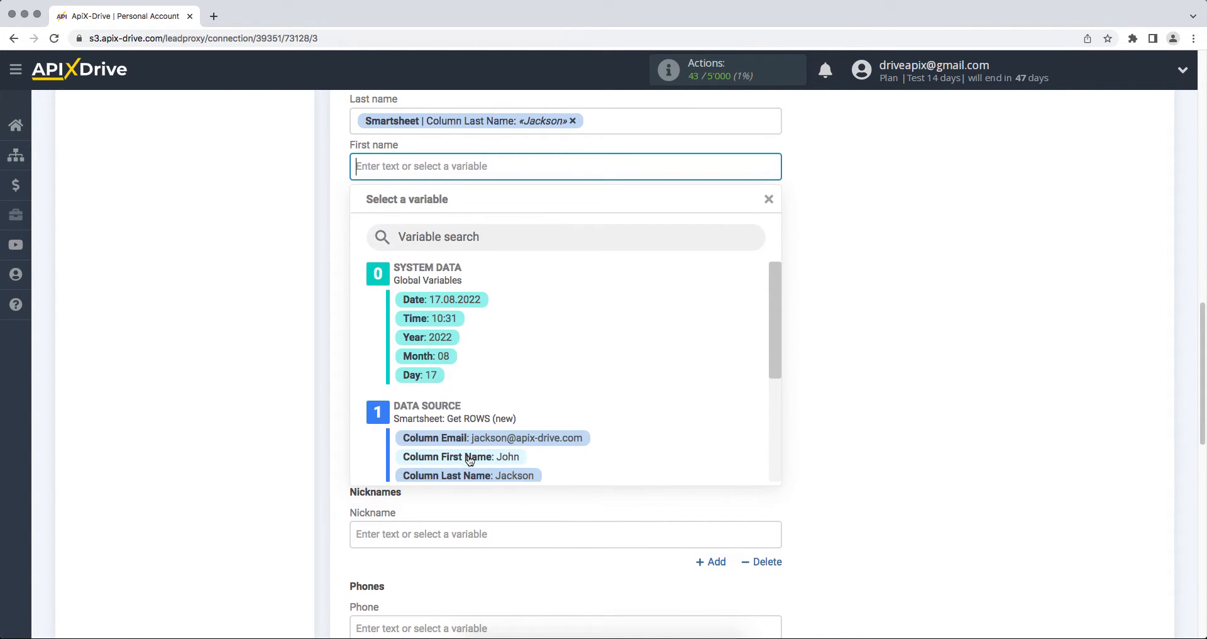
left_click(469, 459)
scroll(468, 460, "down", 3)
left_click(444, 463)
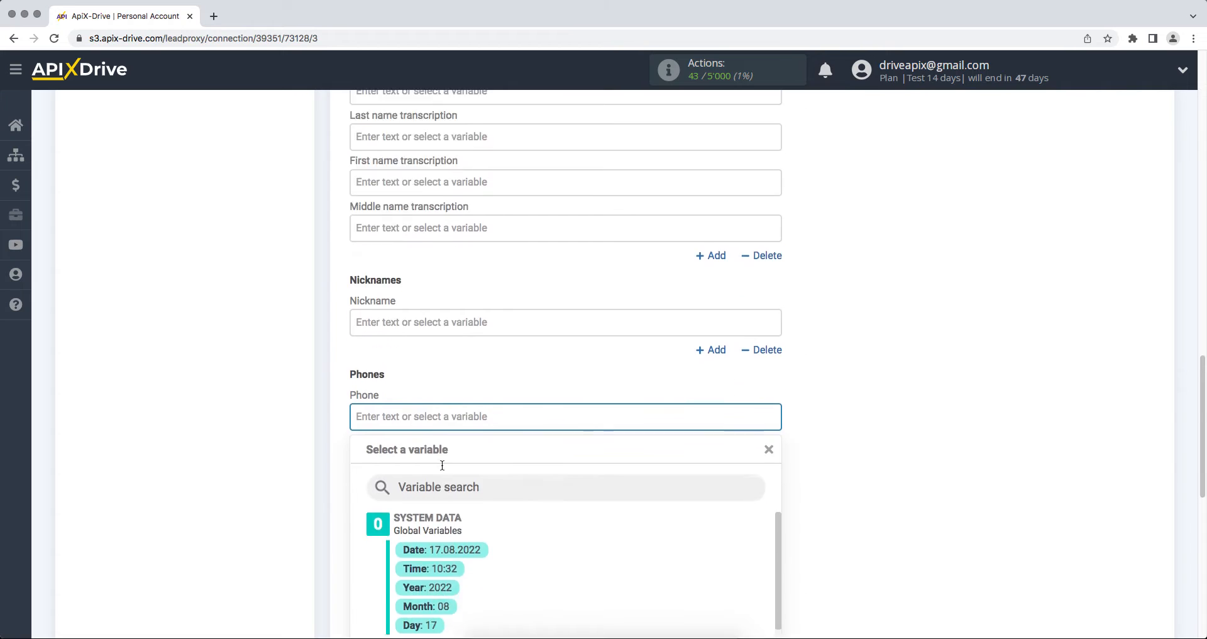
left_click_drag(775, 344, 779, 398)
left_click(530, 398)
Step: Set Job title to 'New row from Smartsheet' and save the field mapping
scroll(530, 398, "down", 2)
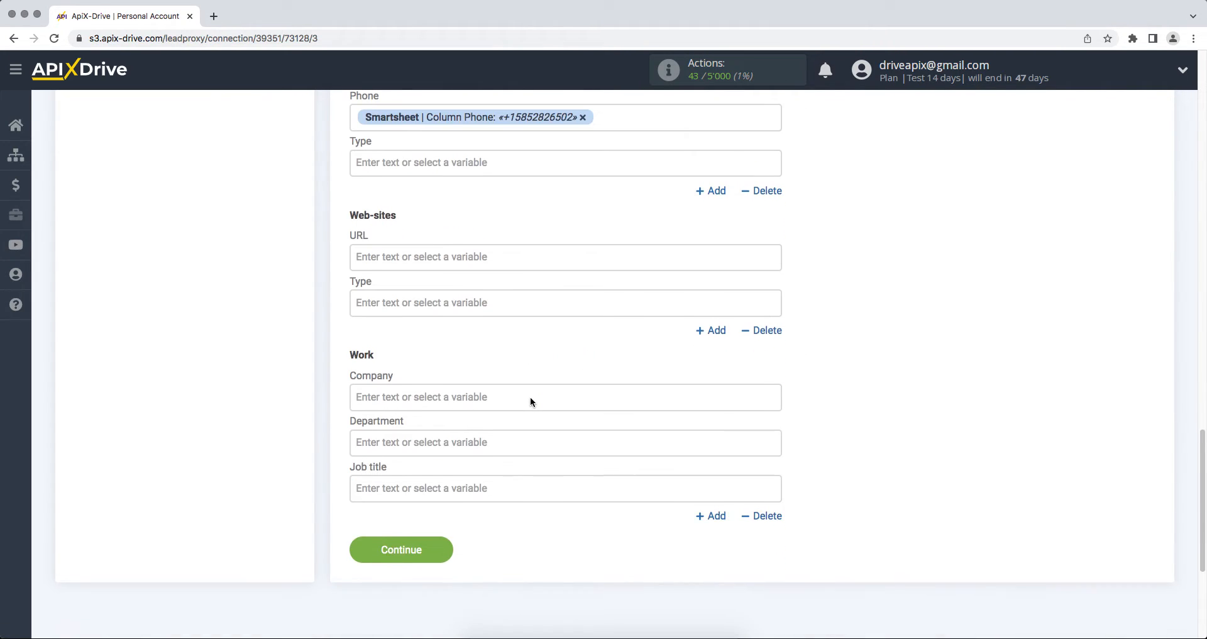
left_click(440, 488)
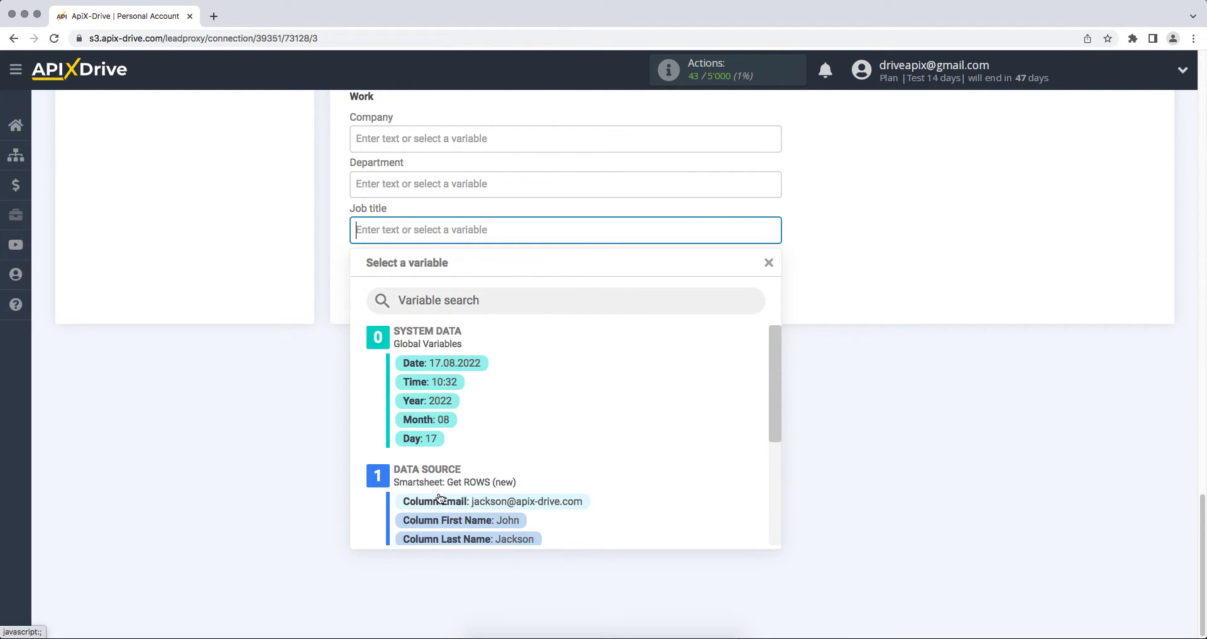
type("New row from Smartsheet")
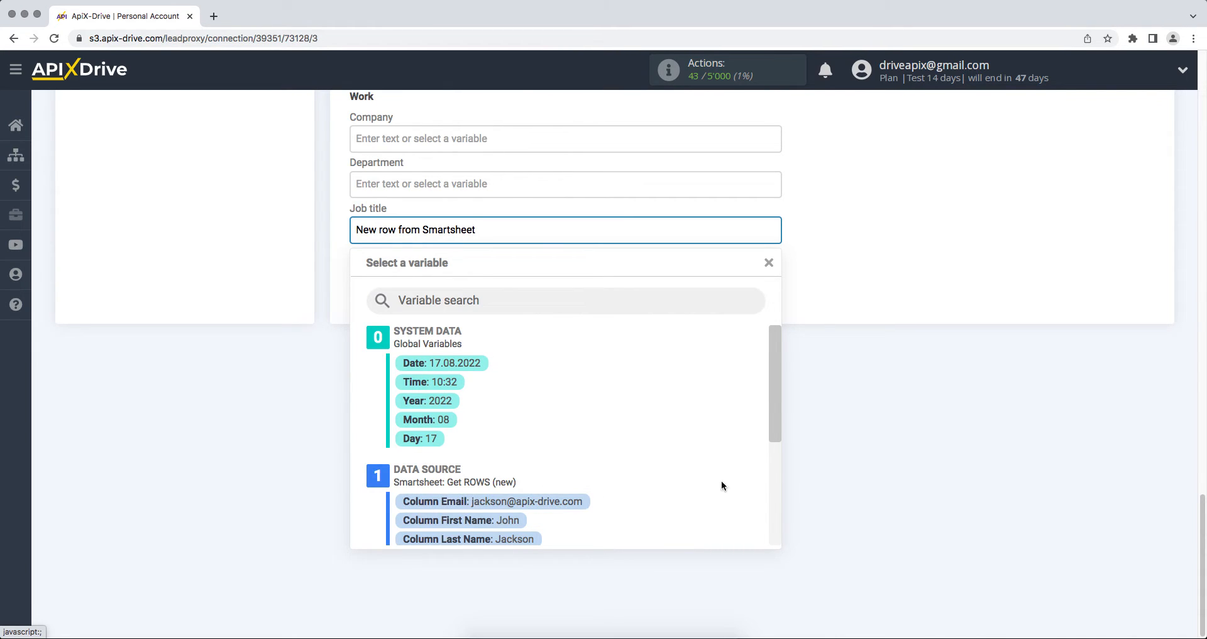
left_click(797, 487)
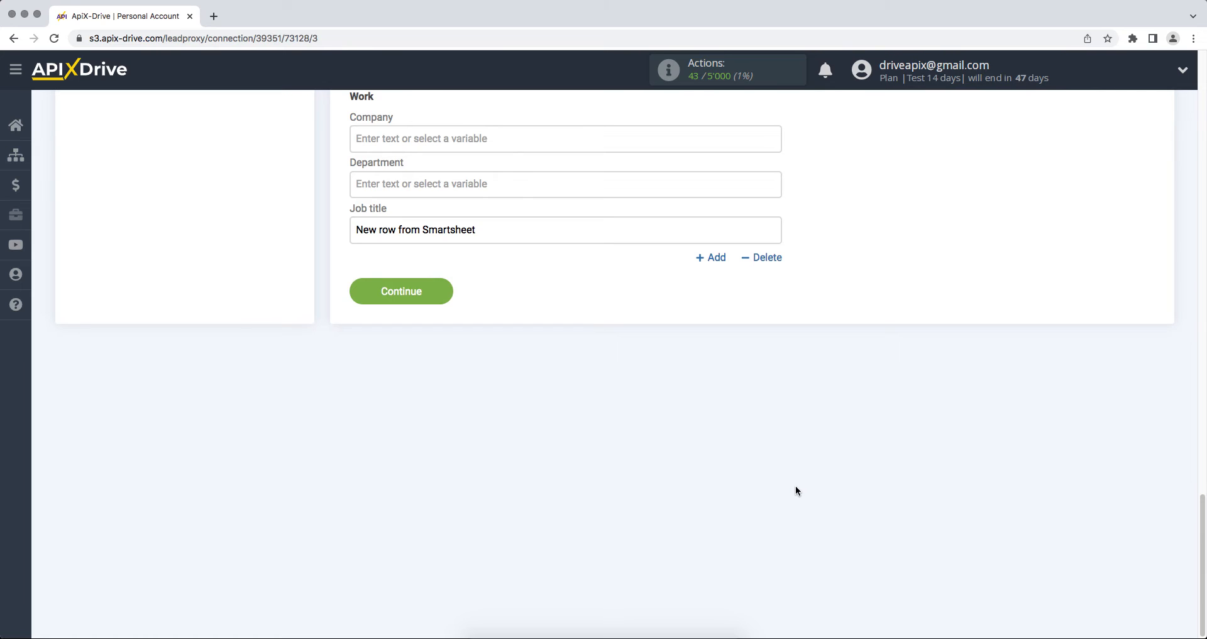
left_click(402, 289)
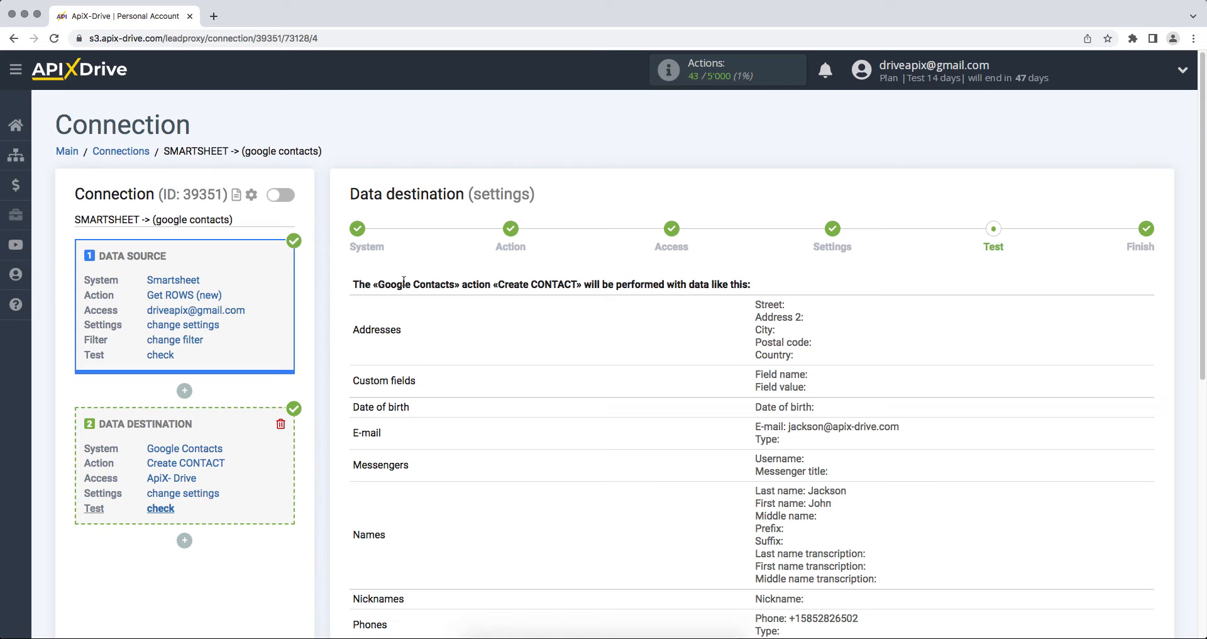
Step: Send the test contact data from ApiX-Drive to Google Contacts
scroll(404, 283, "down", 5)
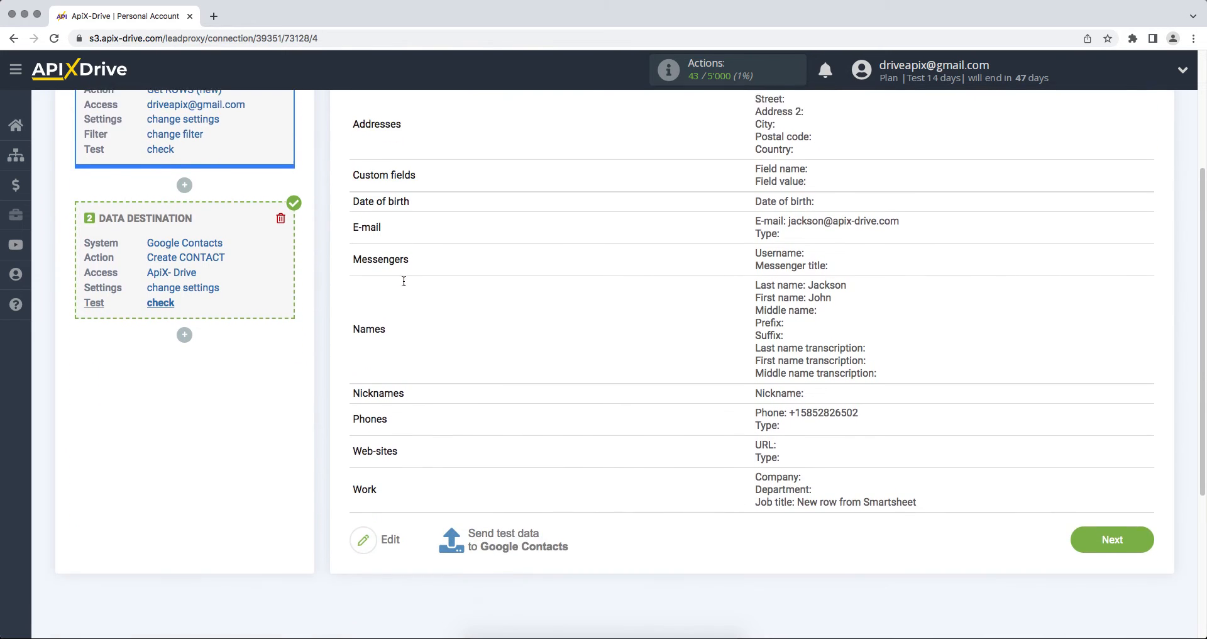
left_click(501, 463)
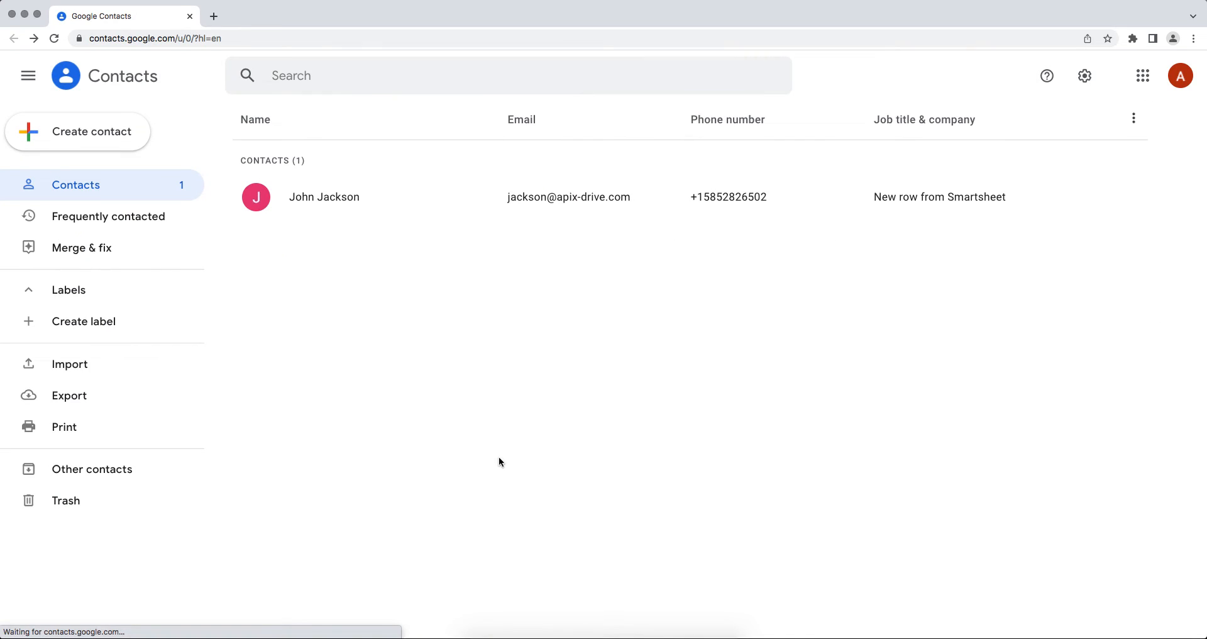
Step: Open the new test contact in Google Contacts and review its details
left_click(340, 206)
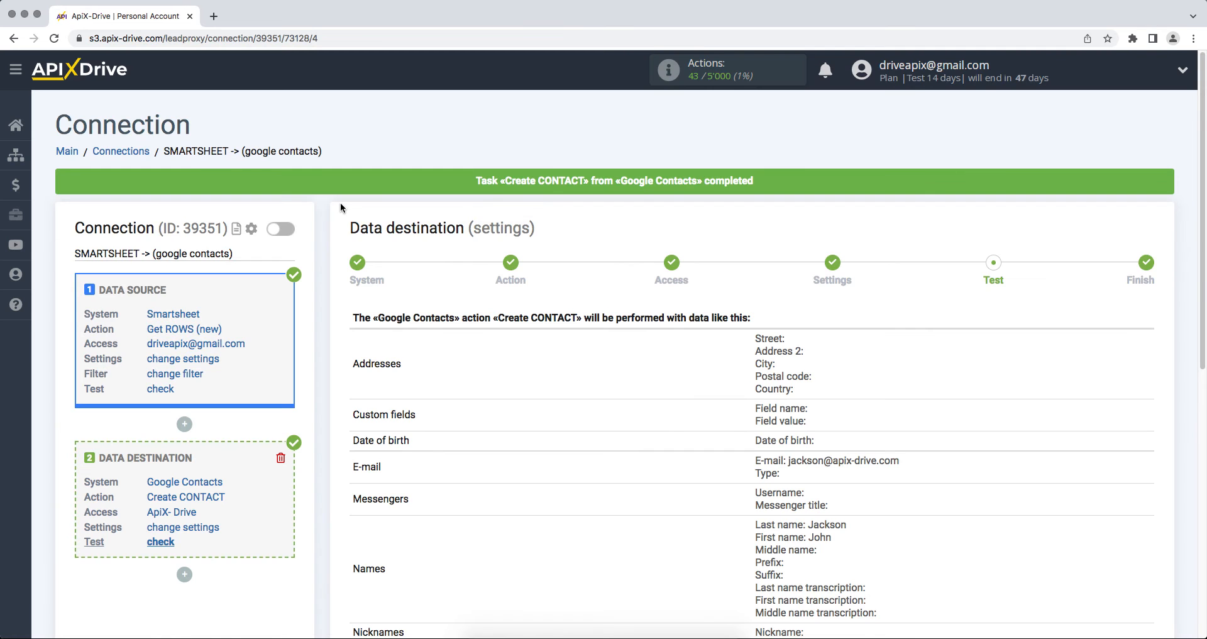
scroll(341, 206, "down", 5)
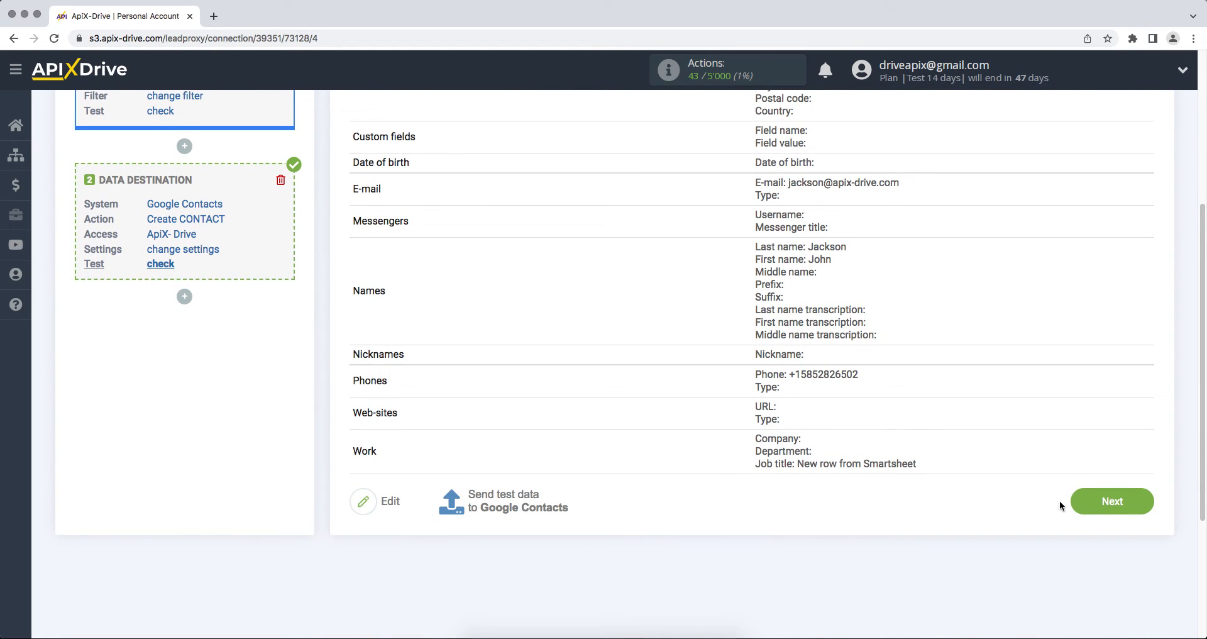
Step: Finish setup, enable updates, and save a 5-minute update interval in the connection settings
left_click(1074, 505)
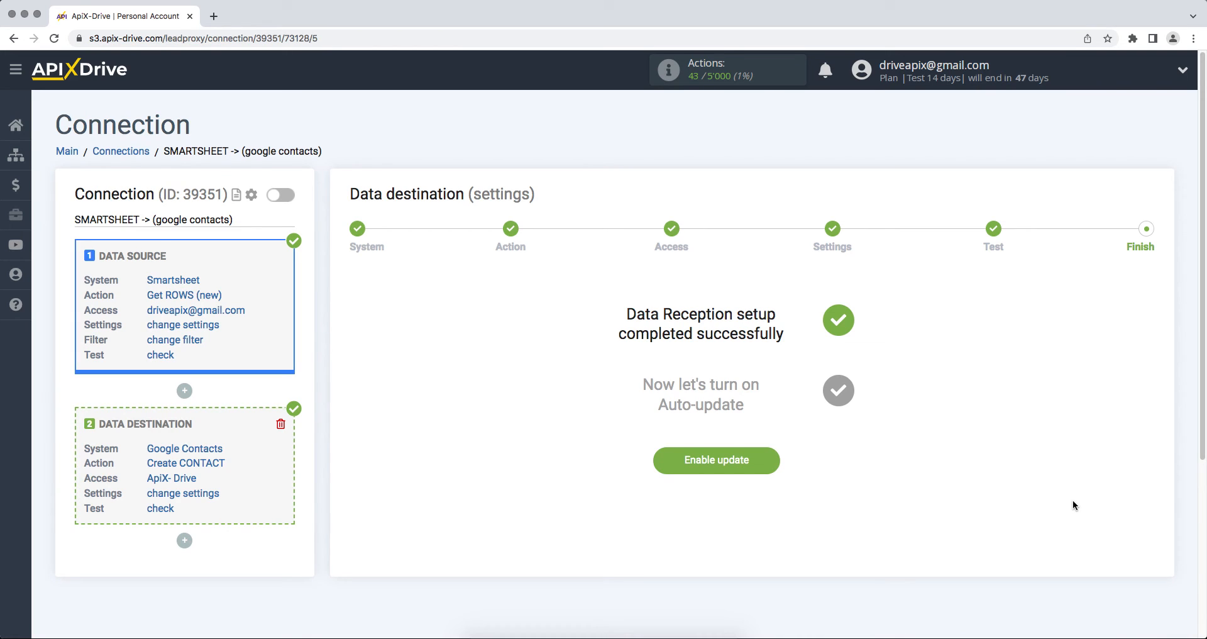
left_click(709, 461)
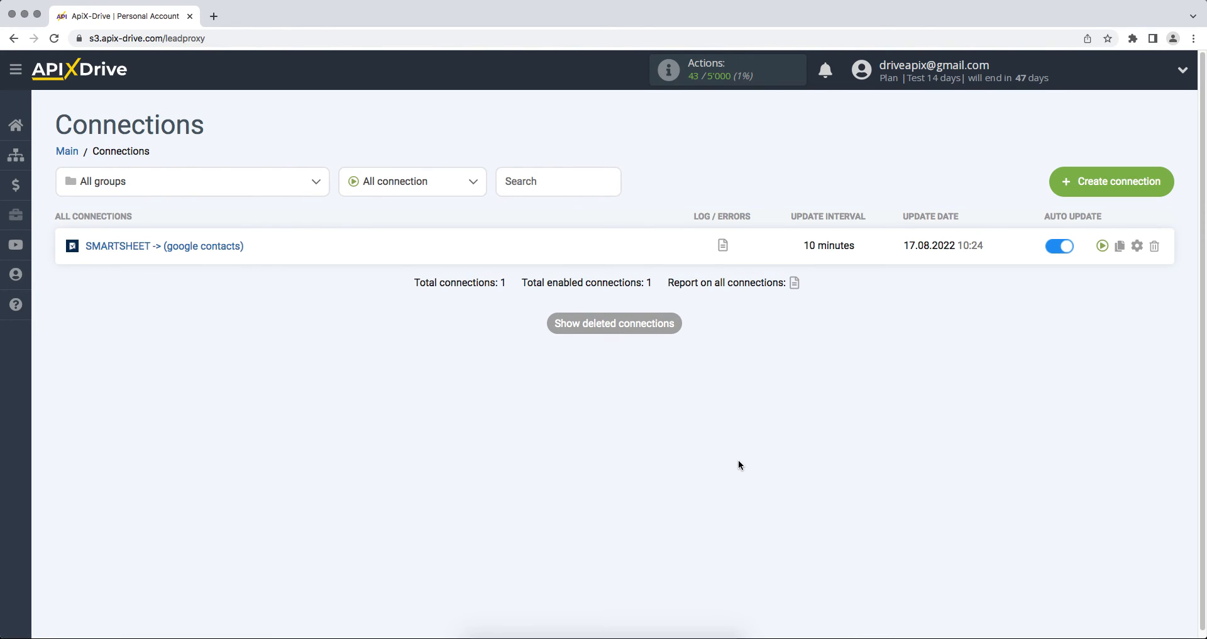
left_click(1136, 245)
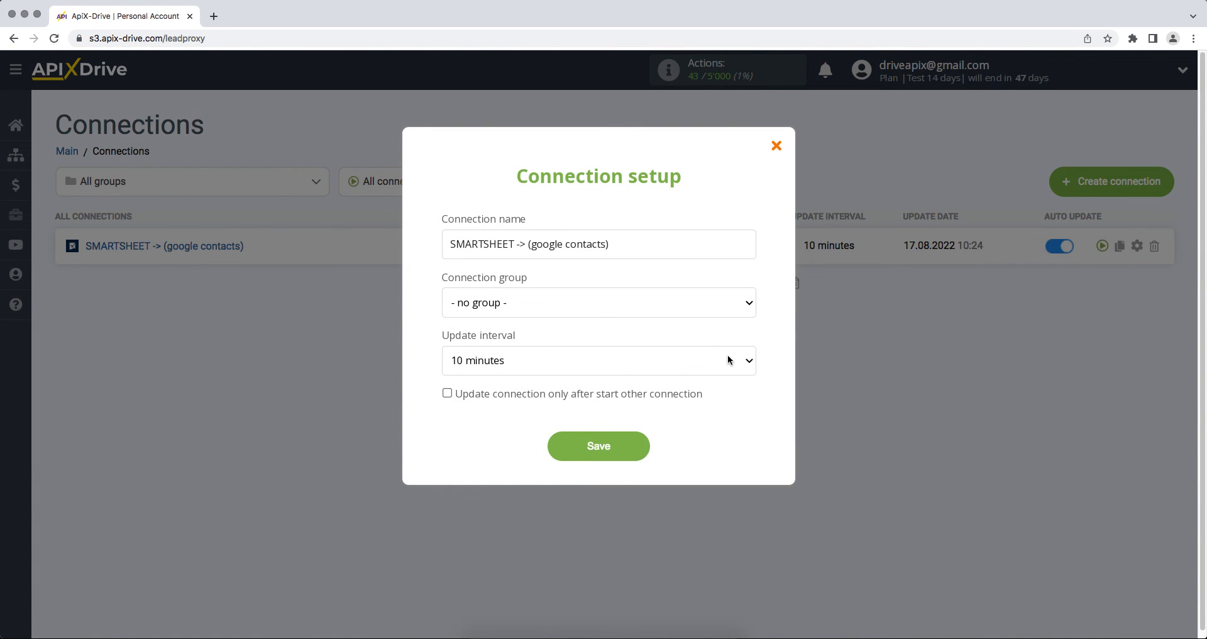
left_click(727, 355)
left_click(727, 343)
left_click(596, 455)
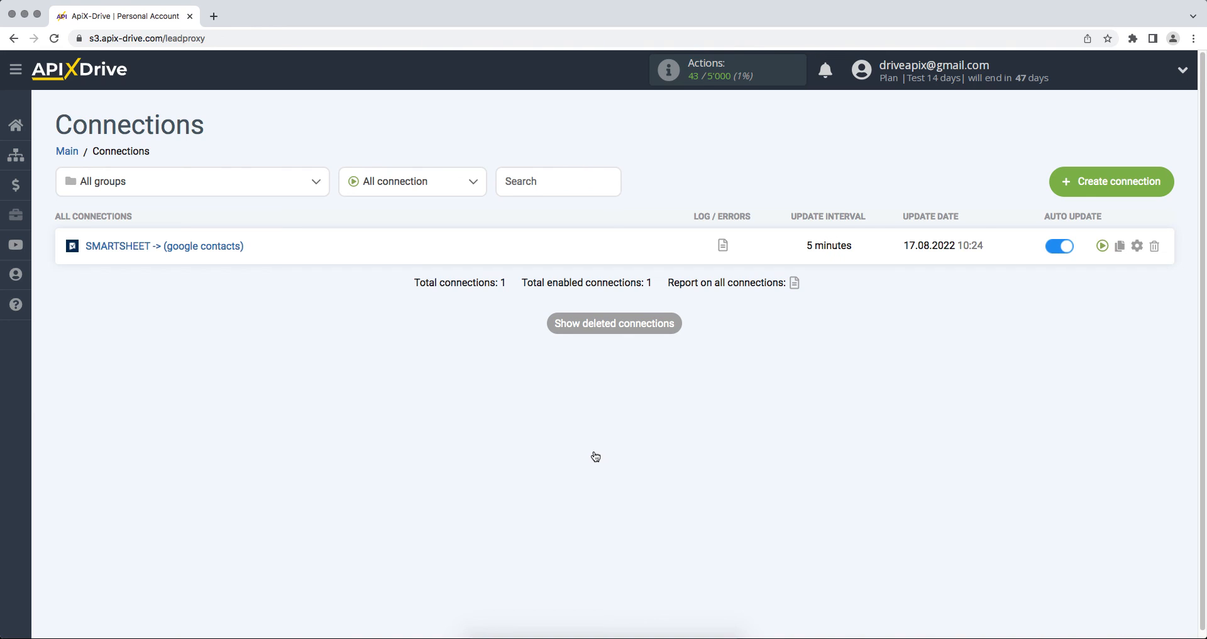